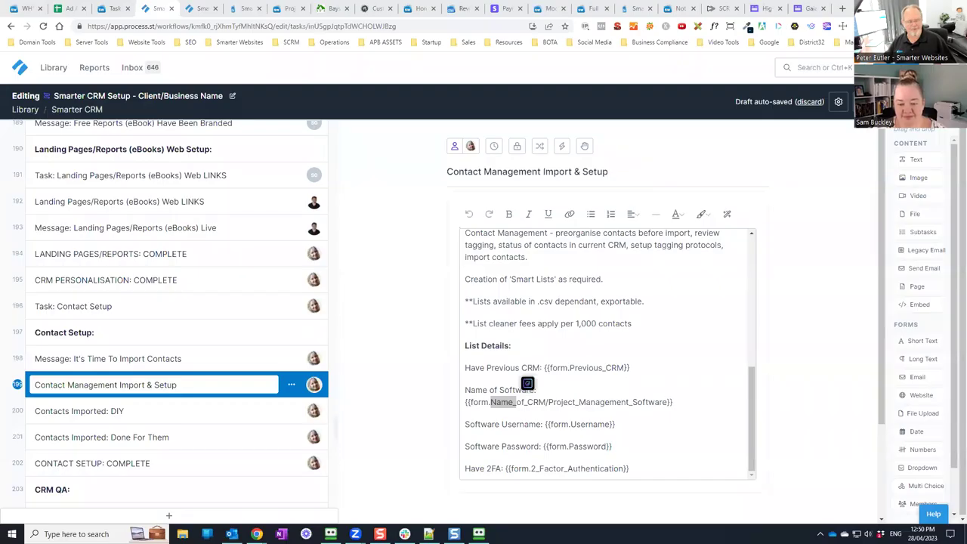
Step: Examine the previous CRM and software name form variables under List Details in the Contact Management Import & Setup task
click(633, 368)
drag(633, 368, 464, 369)
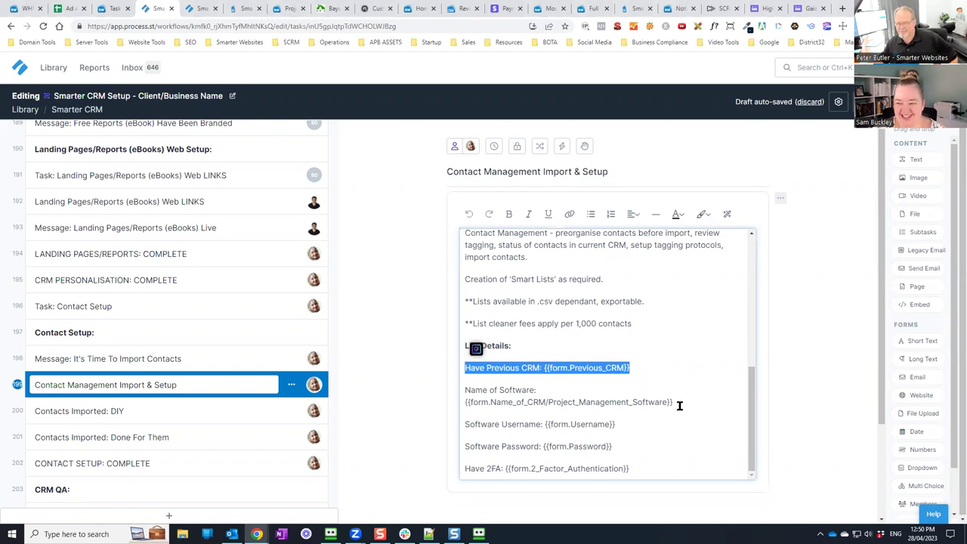
click(634, 368)
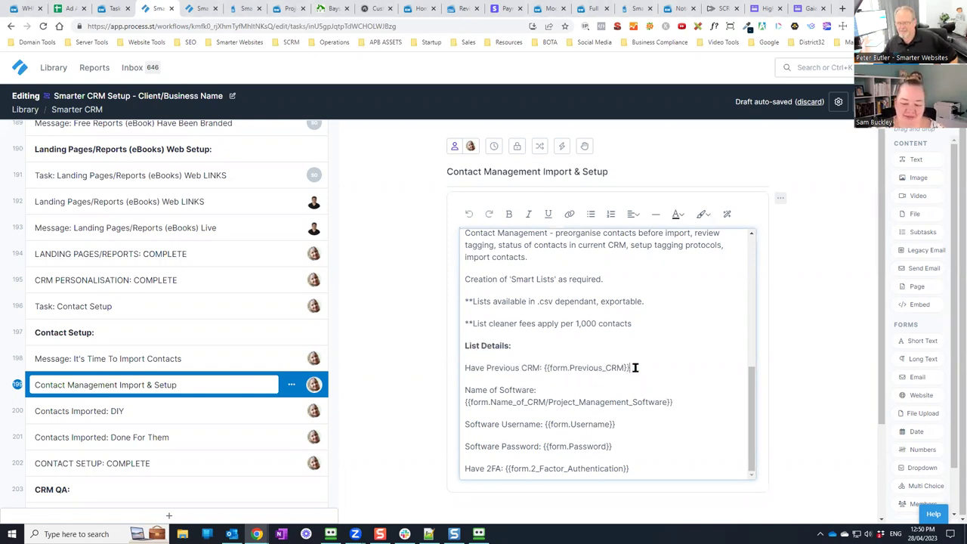
drag(634, 367, 543, 367)
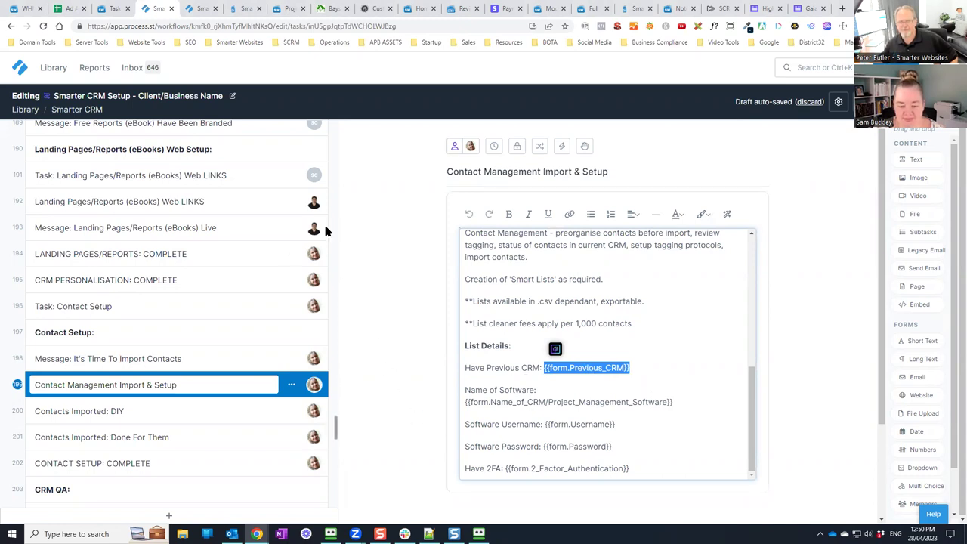
click(9, 401)
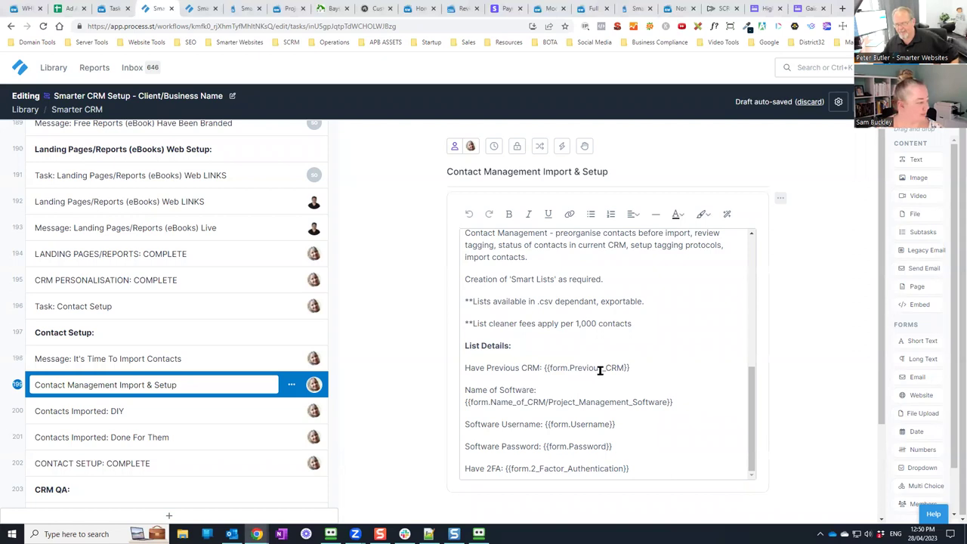
drag(629, 368, 541, 370)
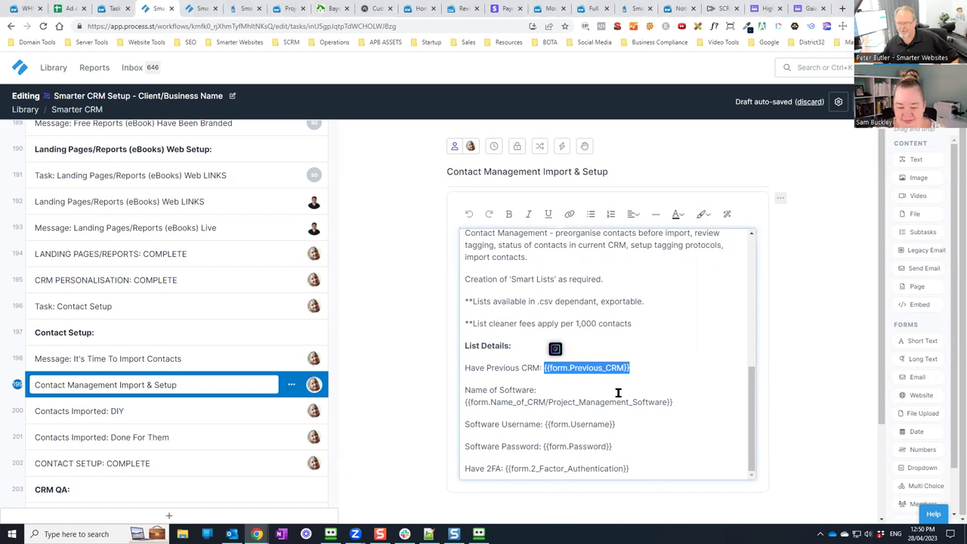
click(632, 367)
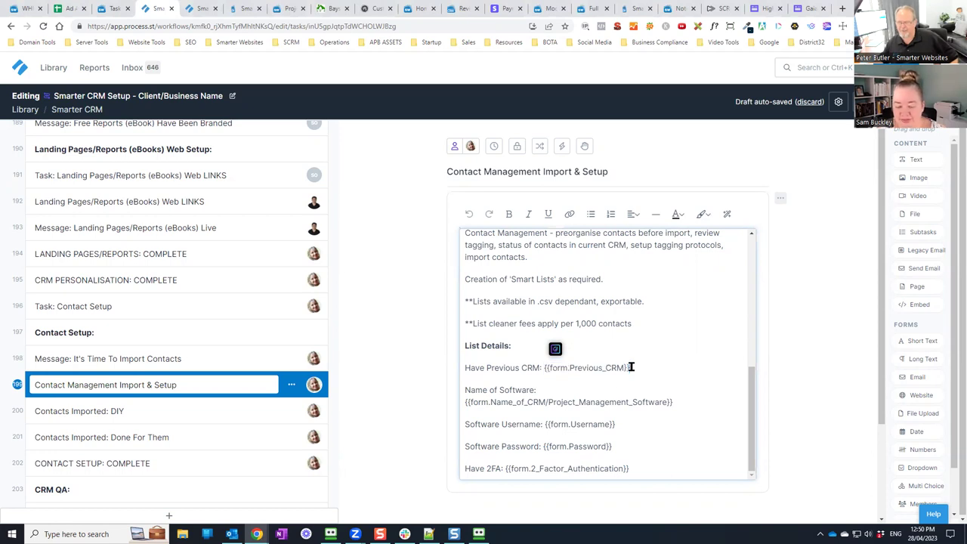
drag(569, 368, 600, 368)
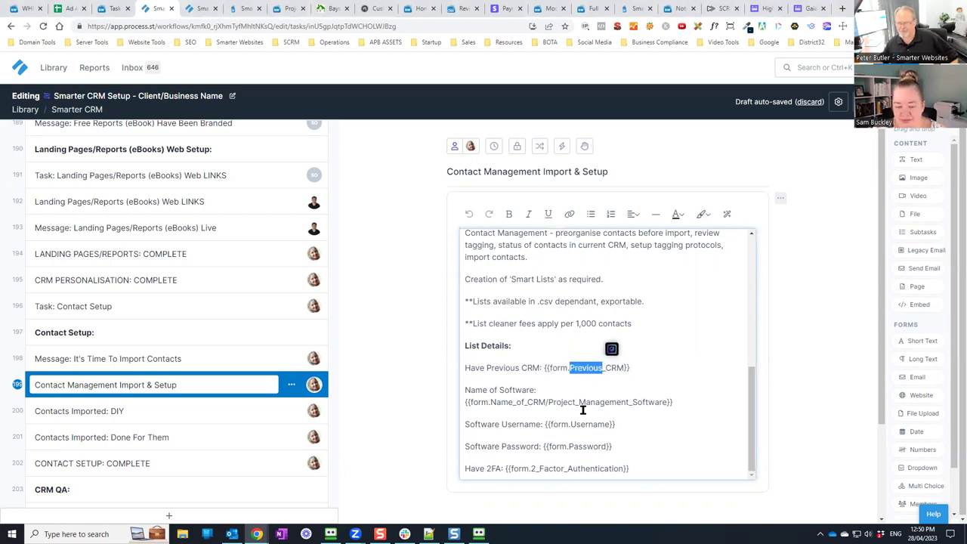
drag(534, 402, 577, 401)
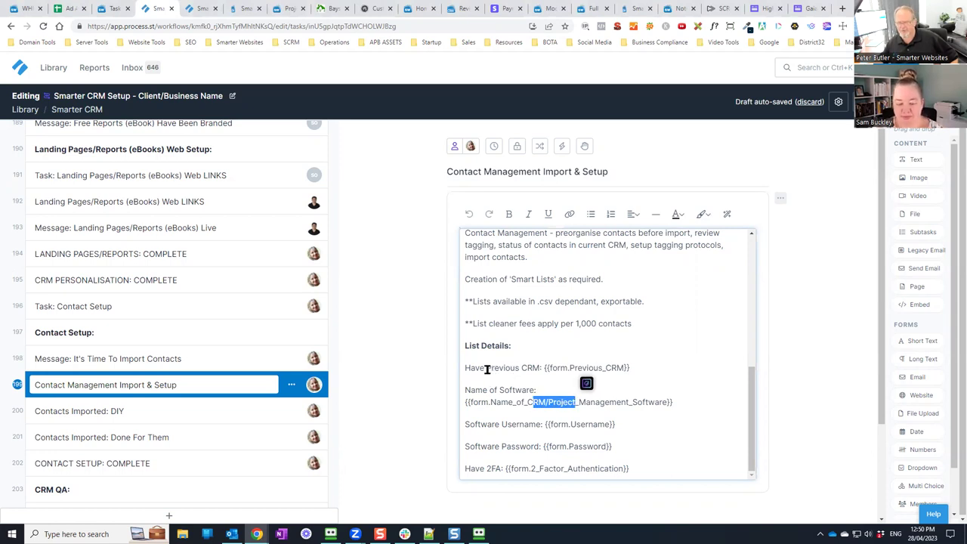
drag(486, 367, 552, 368)
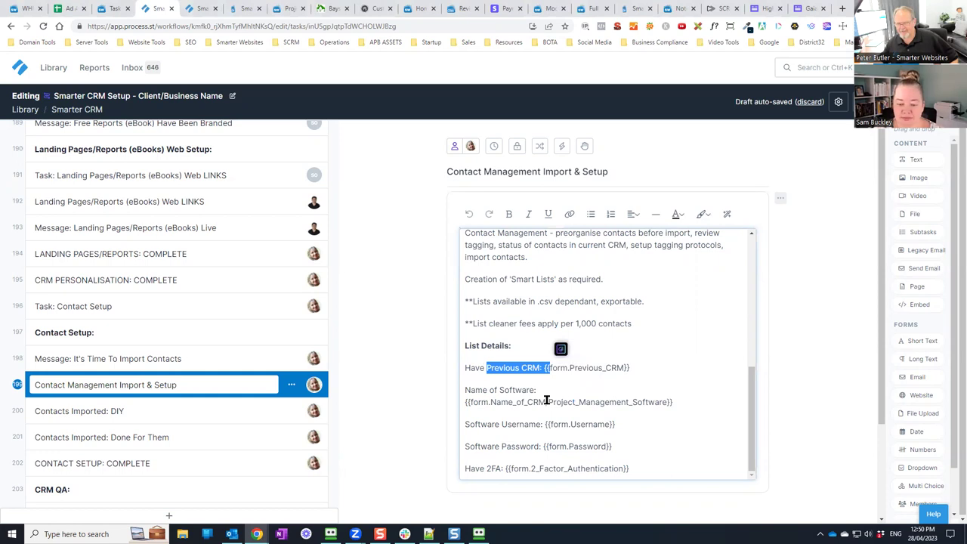
drag(493, 402, 539, 402)
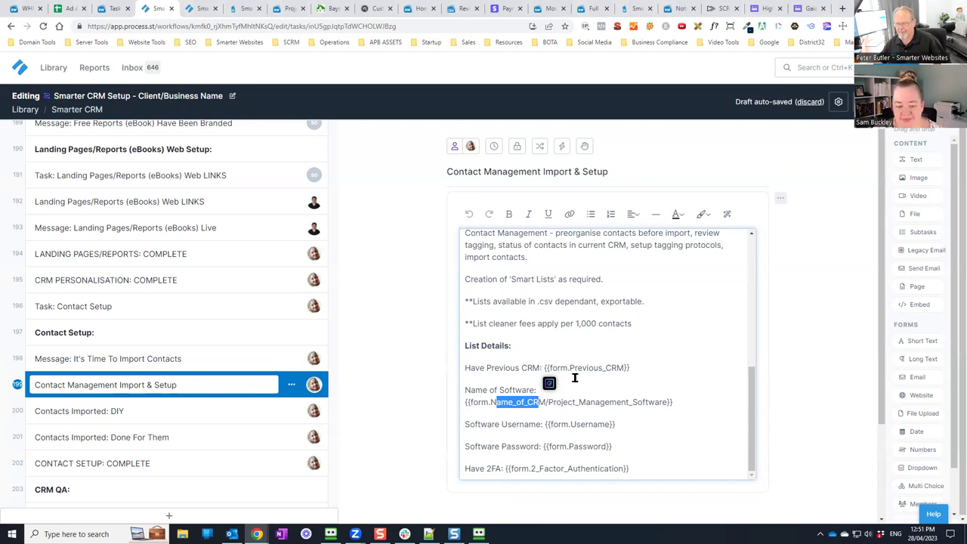
drag(570, 370, 630, 370)
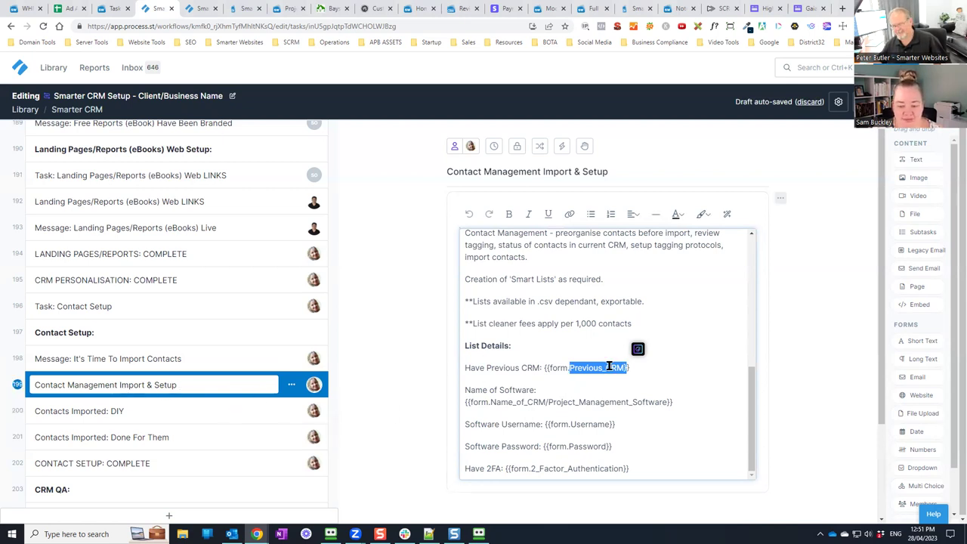
click(569, 368)
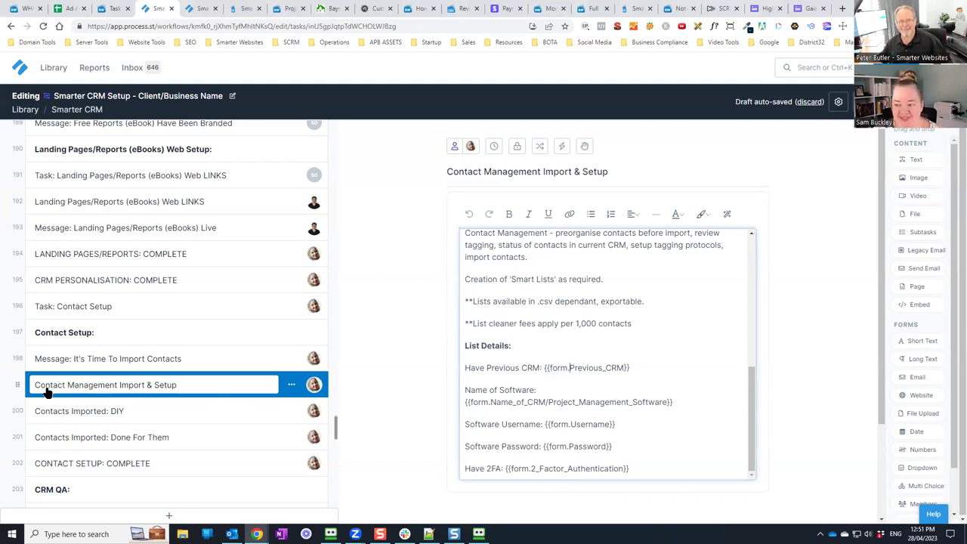
Step: Open the "Message: Brief: Contact List/CRM Access" task and locate its Previous CRM multichoice field
scroll(219, 392, up, 10)
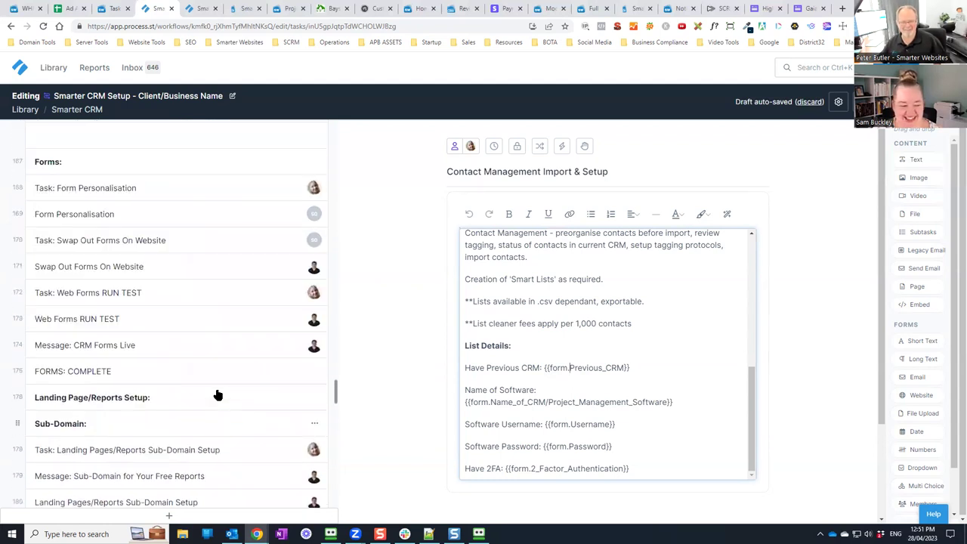
scroll(217, 393, up, 5)
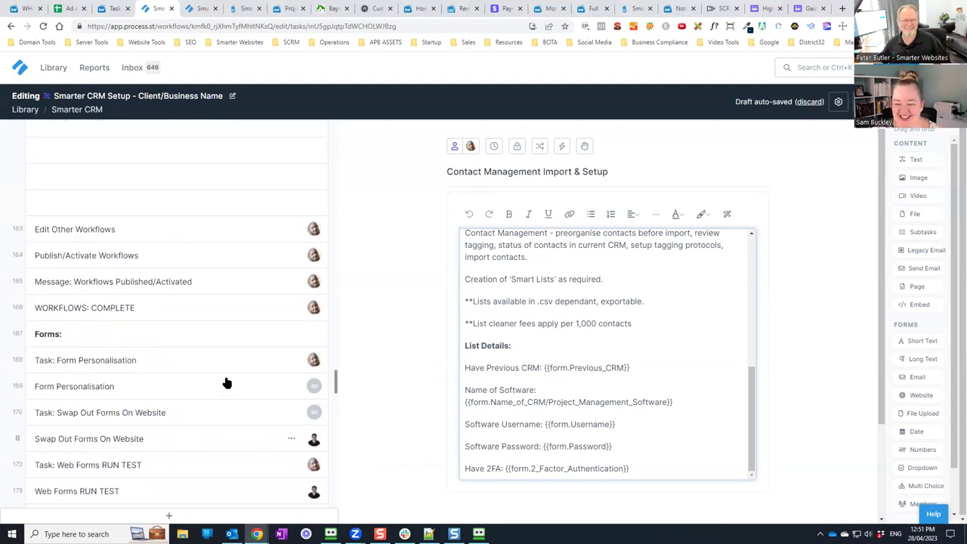
scroll(229, 381, up, 15)
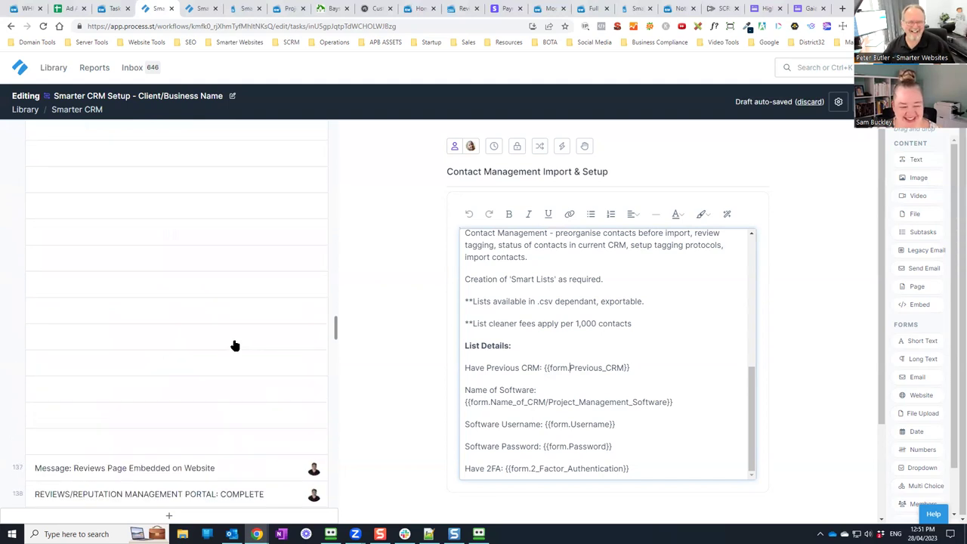
scroll(235, 345, up, 3)
scroll(235, 345, up, 8)
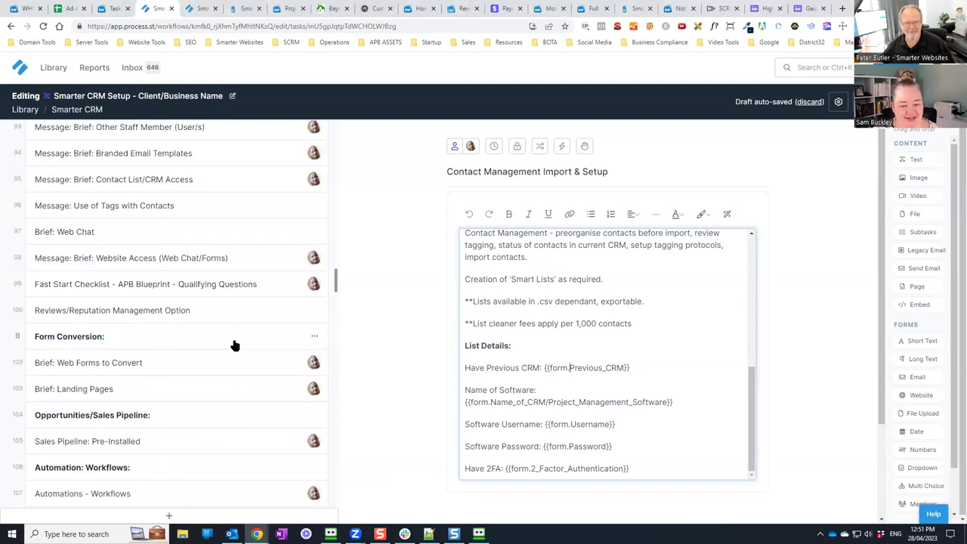
click(221, 178)
scroll(289, 330, up, 2)
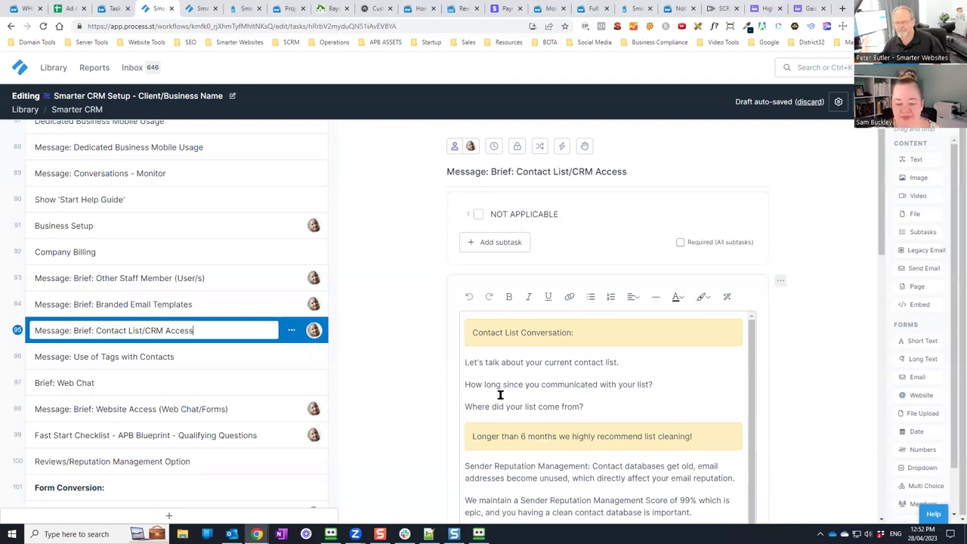
scroll(537, 394, down, 4)
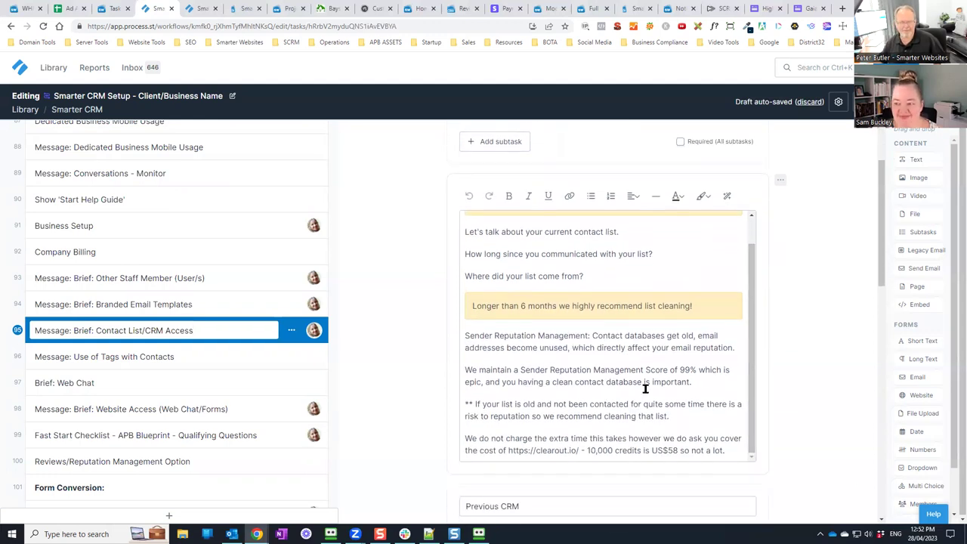
scroll(640, 360, down, 5)
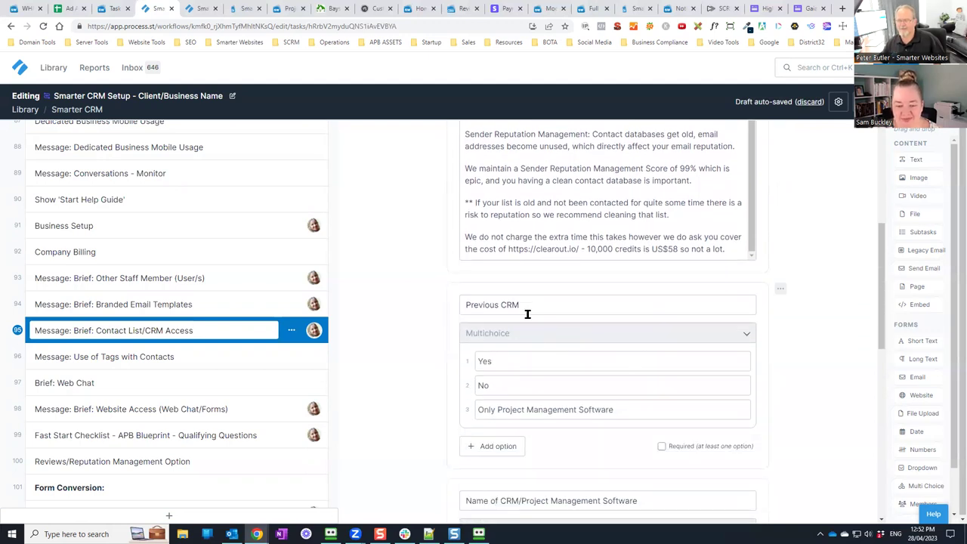
click(531, 303)
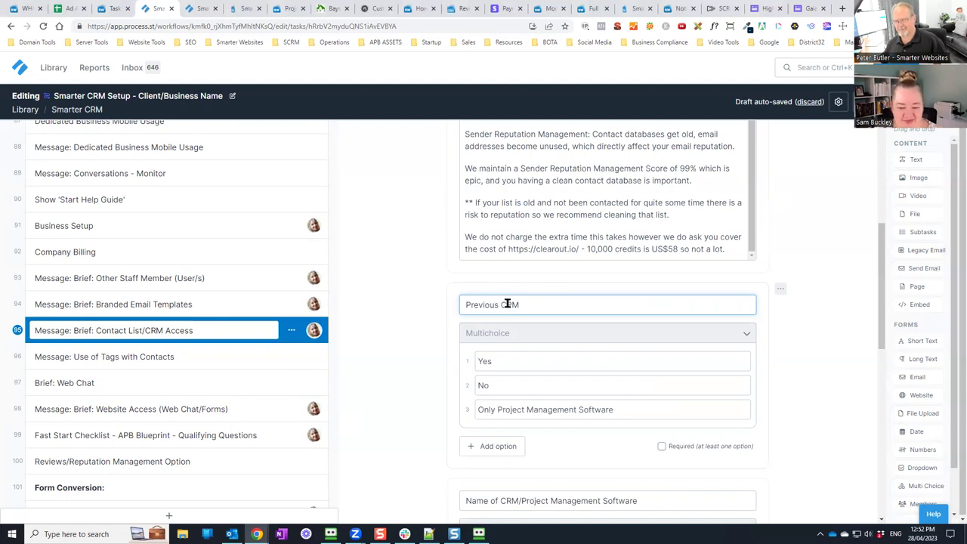
scroll(574, 356, up, 5)
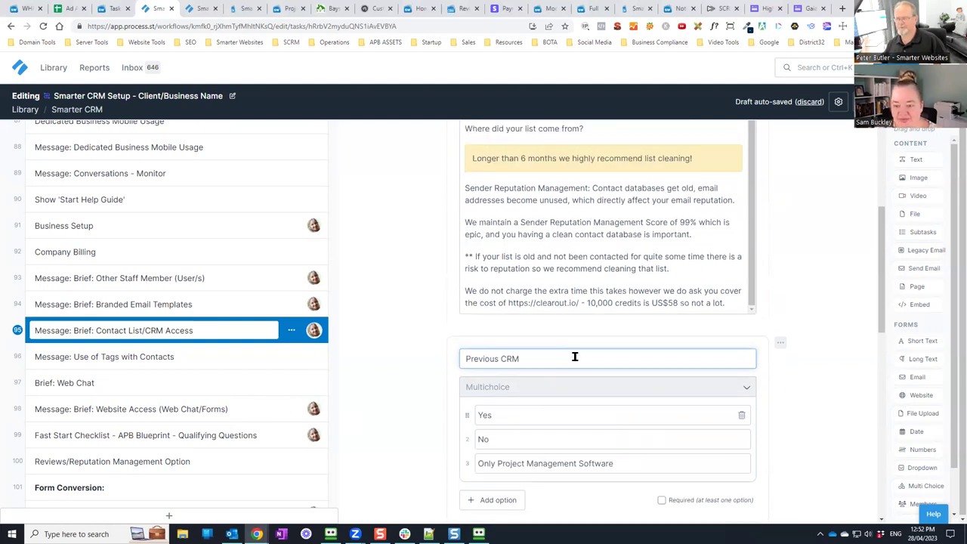
scroll(586, 376, up, 1)
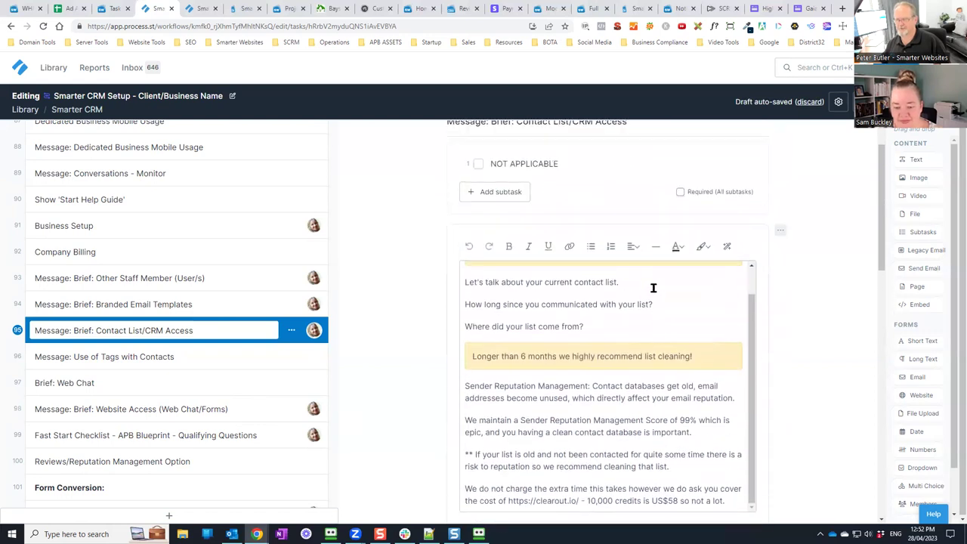
click(649, 286)
key(Return)
key(Return)
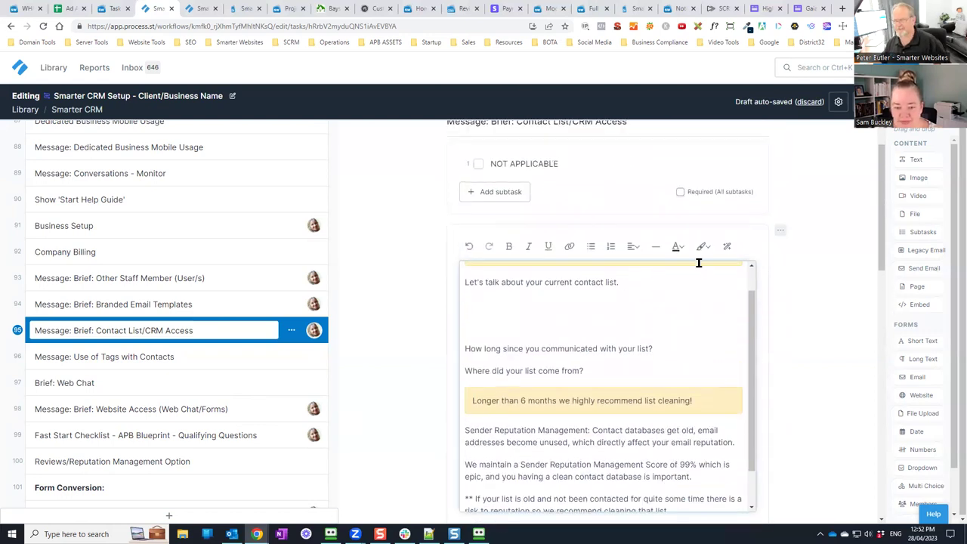
click(727, 248)
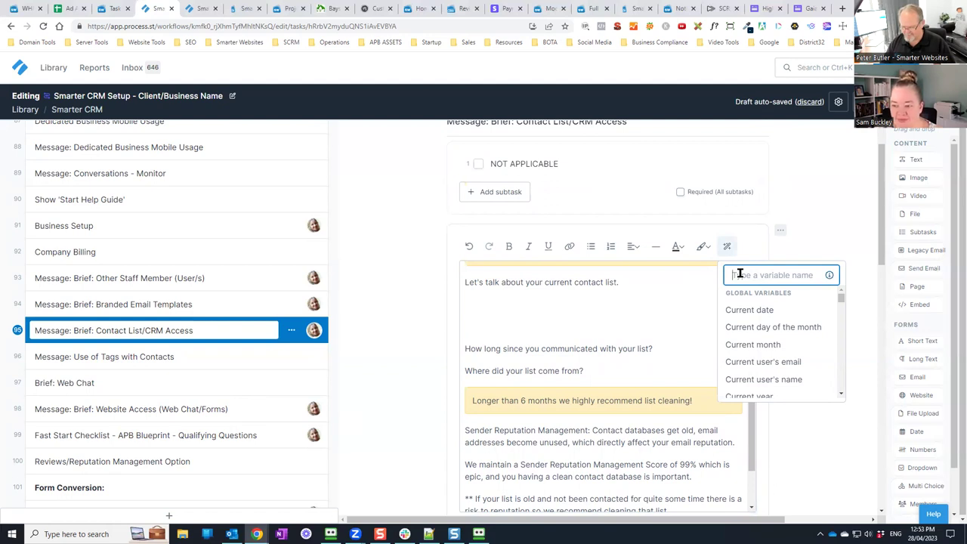
text(pr)
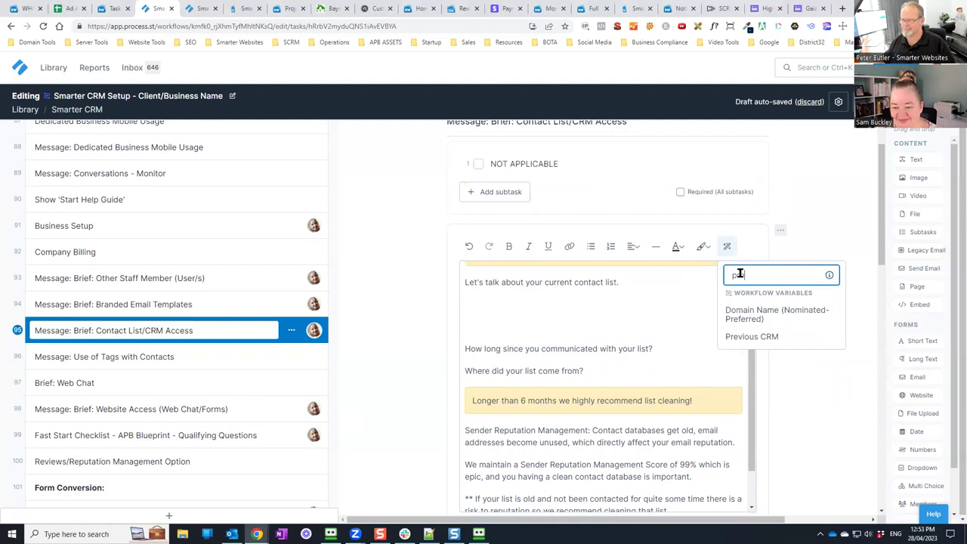
key(BackSpace)
key(BackSpace)
key(BackSpace)
click(576, 324)
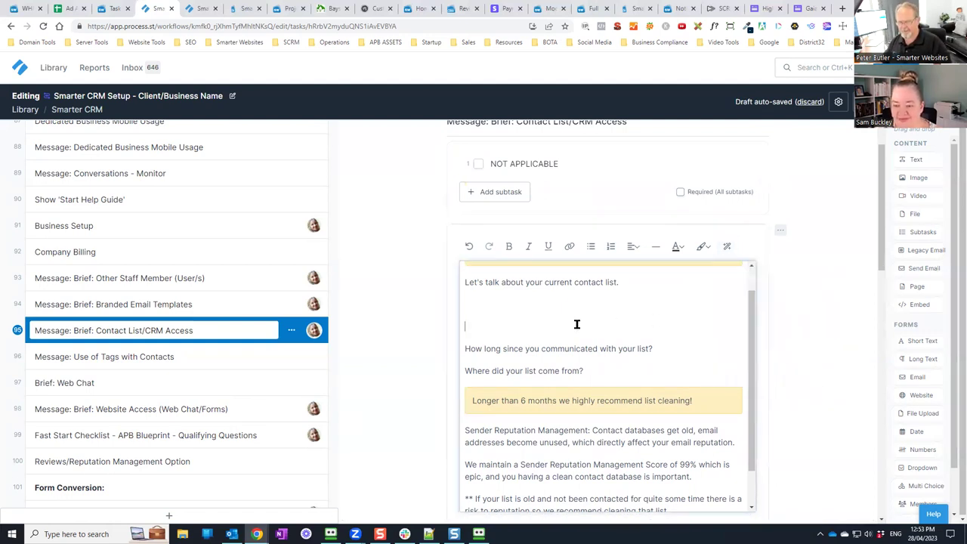
key(BackSpace)
key(BackSpace)
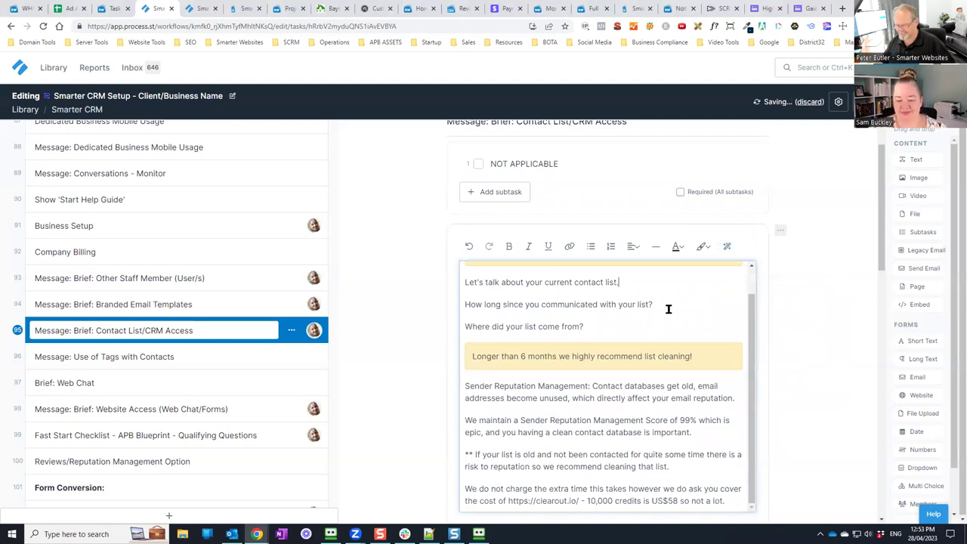
Step: Rename the Previous CRM multichoice field's label as "Contacts: Previous CRM"
scroll(680, 332, down, 2)
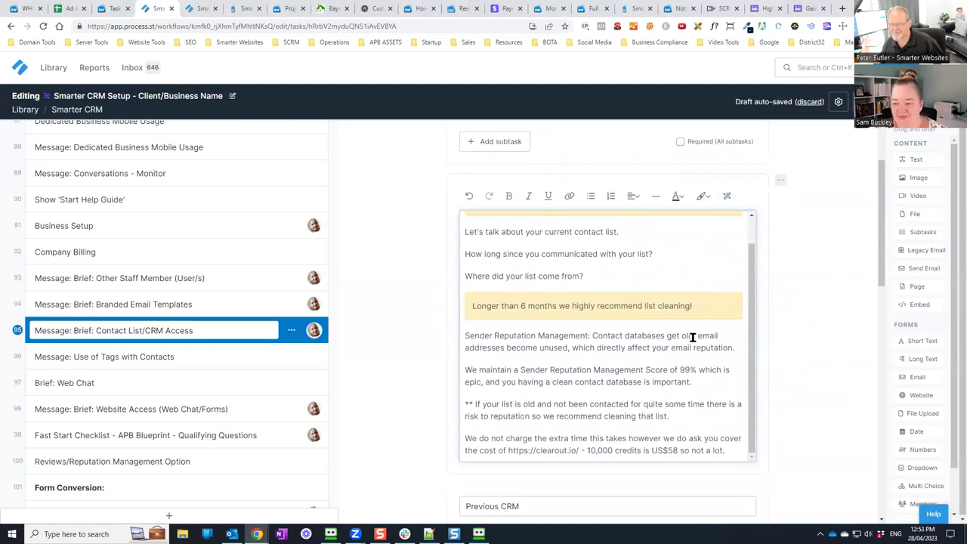
scroll(685, 346, down, 1)
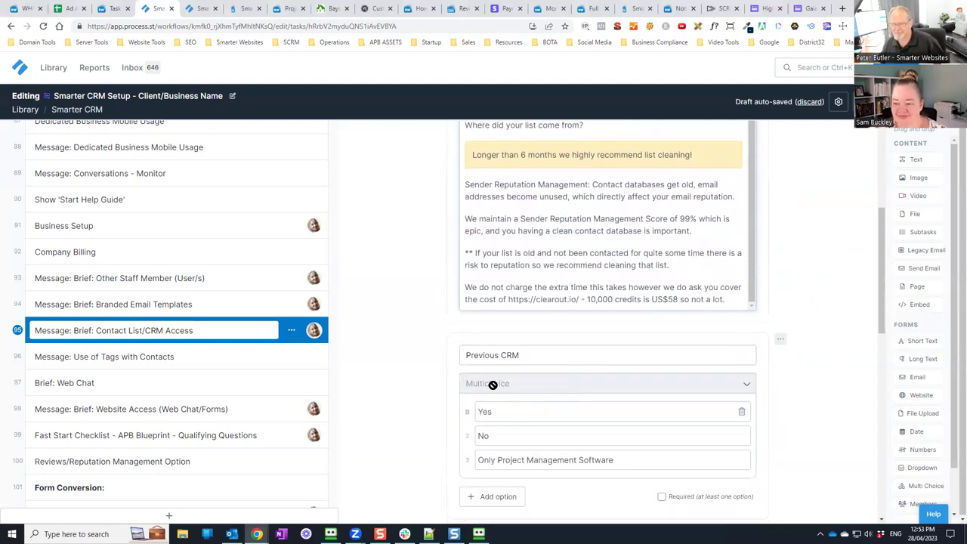
click(467, 354)
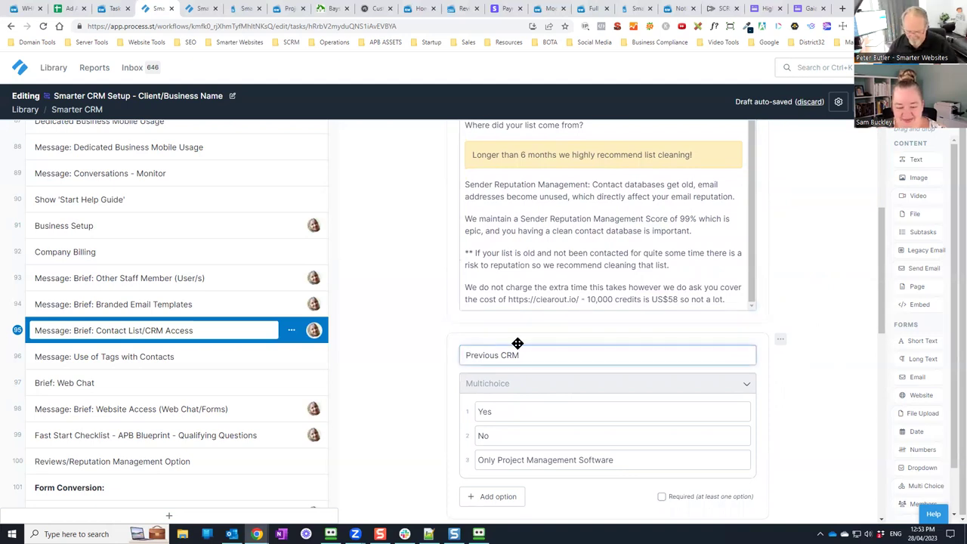
text(Contact)
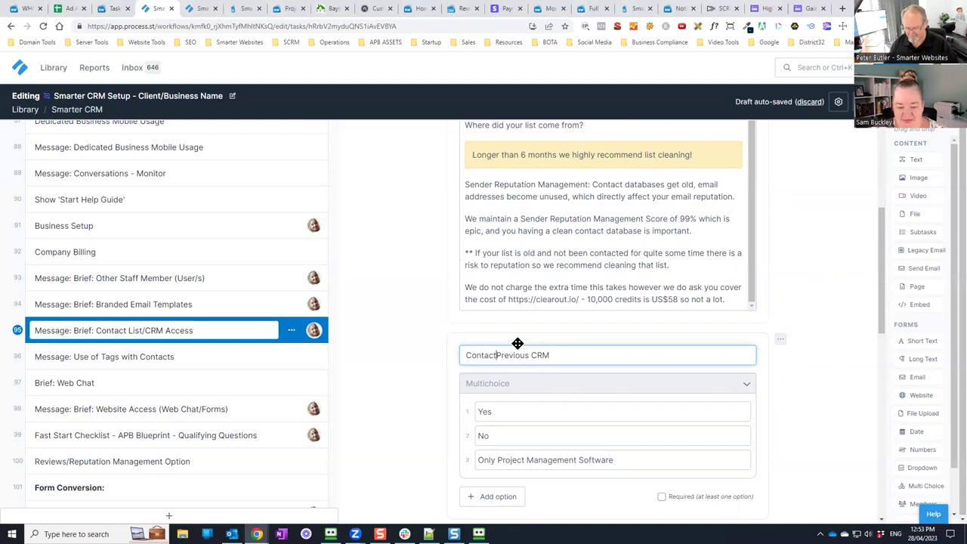
text(s)
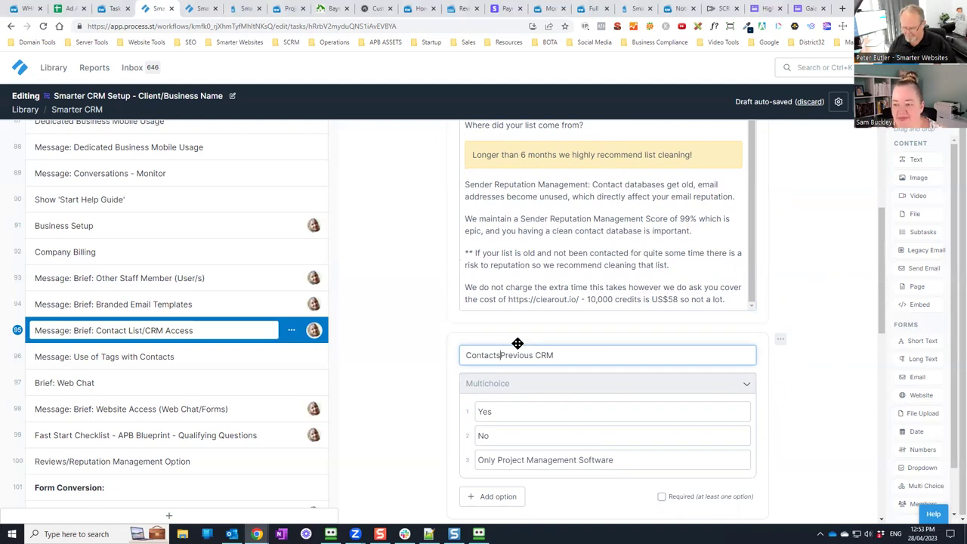
text(-)
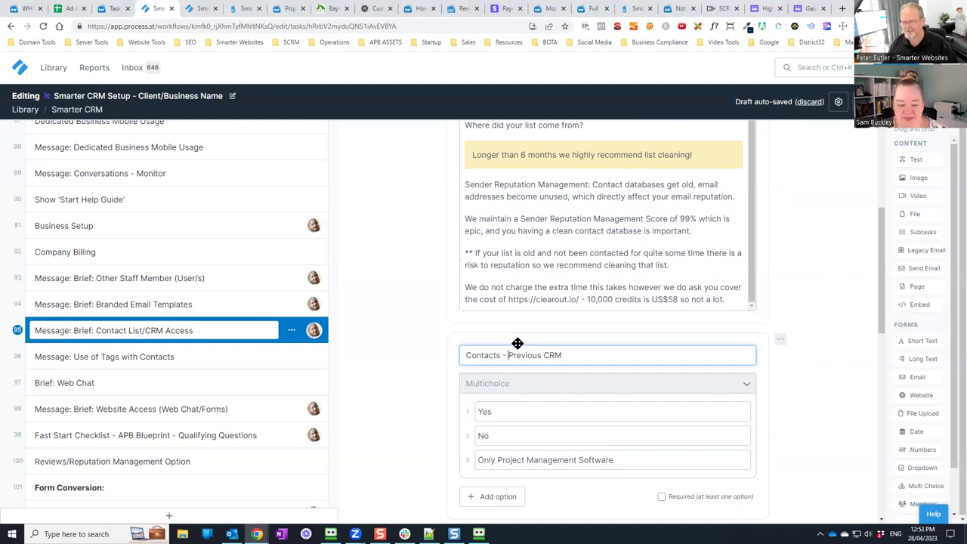
key(BackSpace)
key(BackSpace)
key(BackSpace)
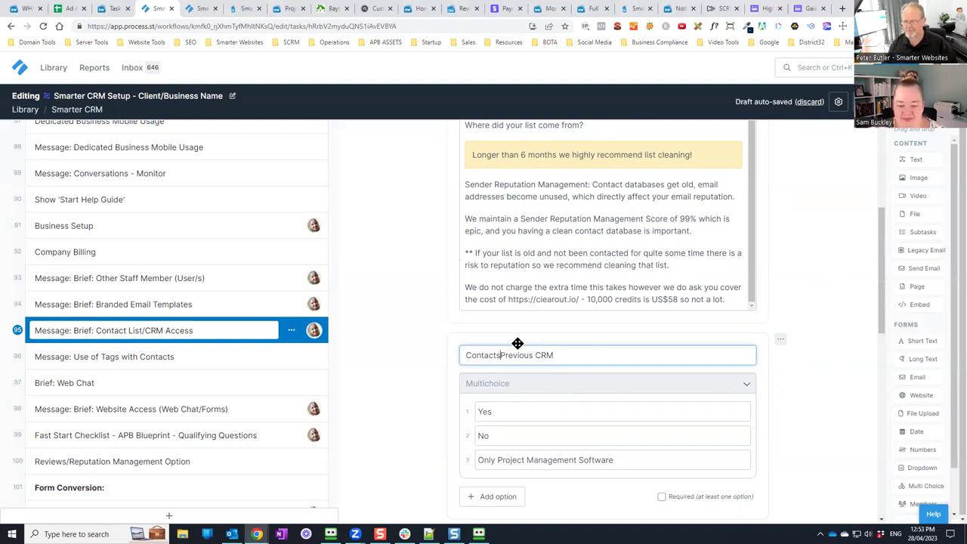
text(:)
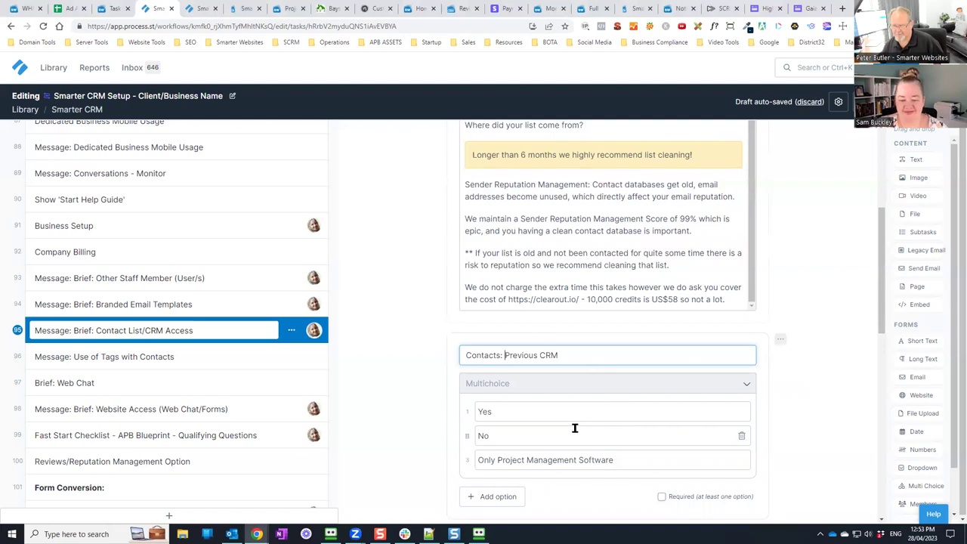
Step: Copy the "Contacts: " prefix from the Previous CRM label to the start of the Name of CRM/Project Management Software label
scroll(574, 428, down, 1)
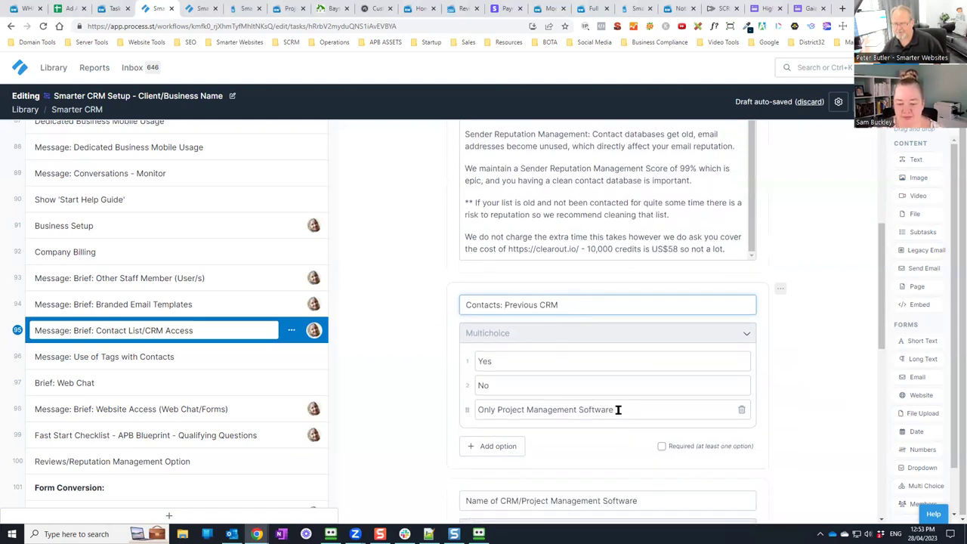
scroll(618, 408, down, 2)
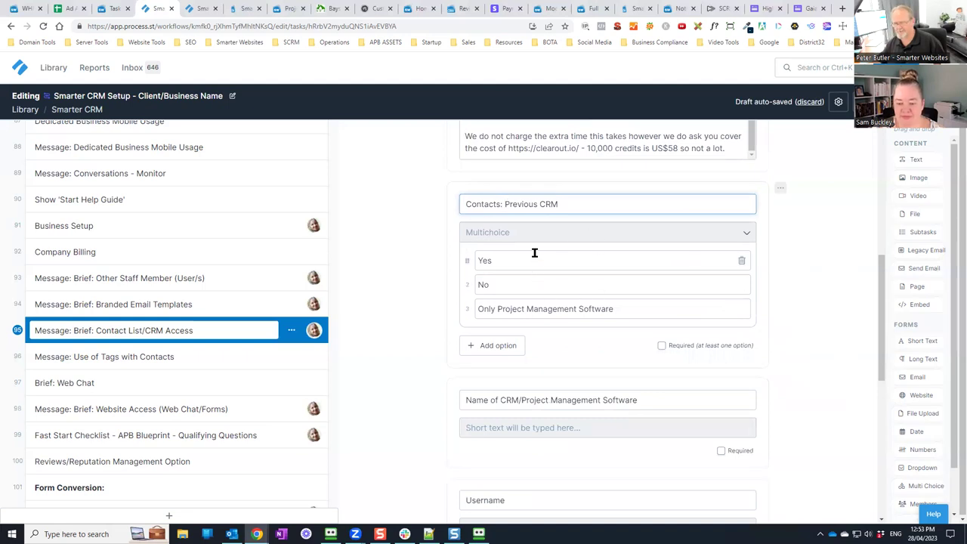
drag(581, 207, 460, 204)
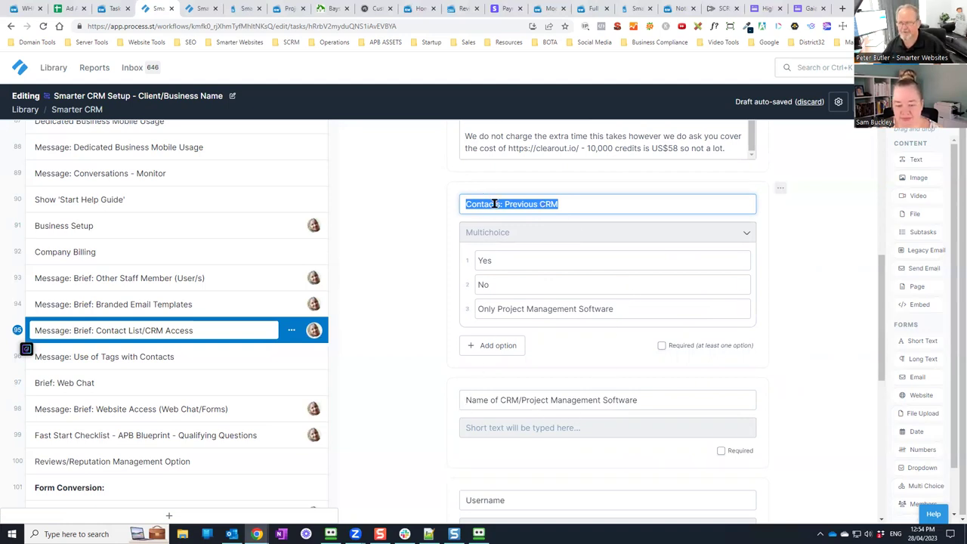
drag(502, 204, 451, 204)
key(ctrl+c)
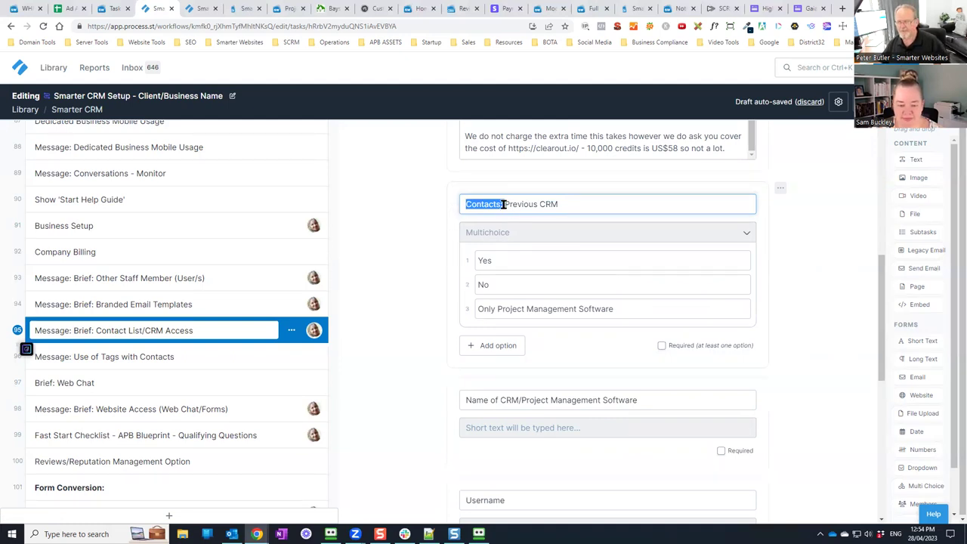
click(466, 402)
key(ctrl+v)
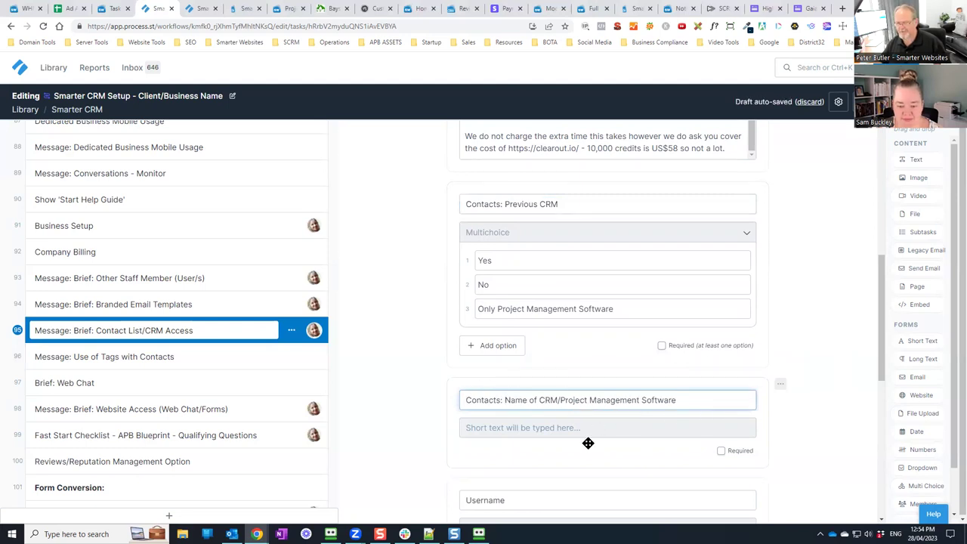
Step: Reword the CRM/project management software name field's label as "Contacts: Software Name"
click(539, 400)
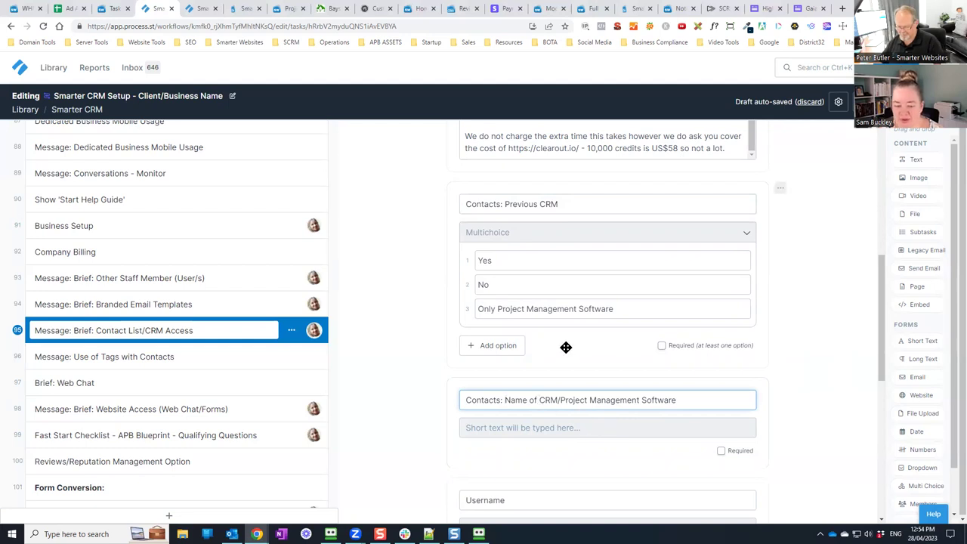
key(BackSpace)
key(BackSpace)
key(BackSpace)
key(BackSpace)
key(BackSpace)
key(BackSpace)
key(BackSpace)
key(BackSpace)
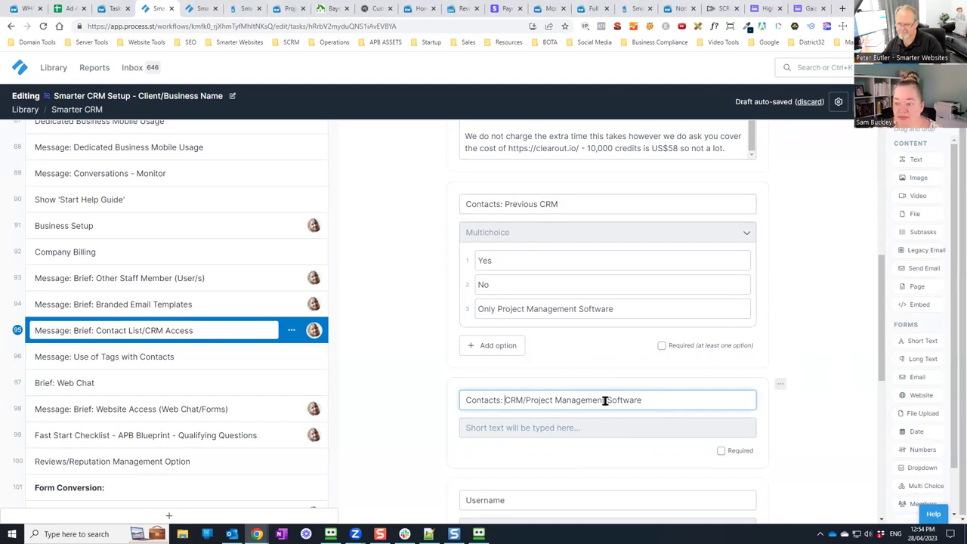
drag(605, 401, 508, 401)
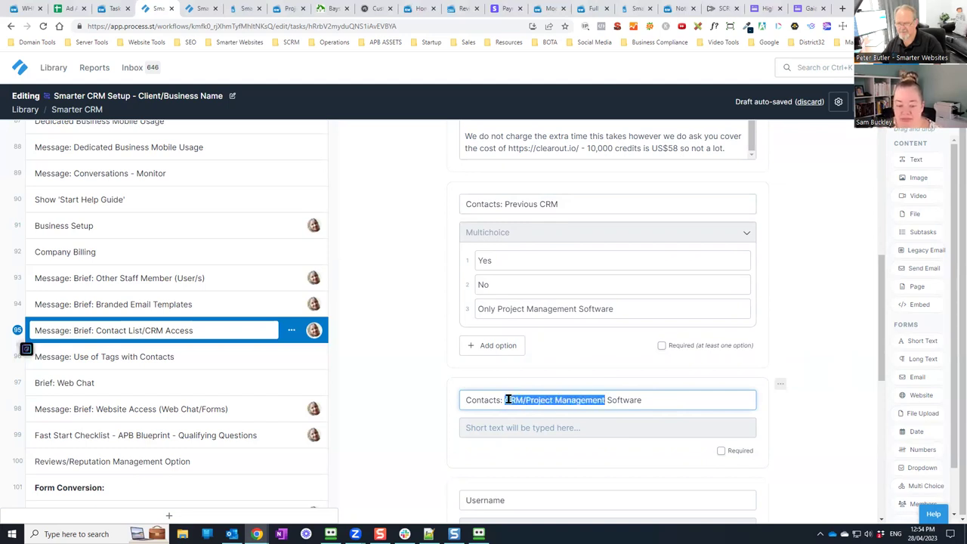
key(BackSpace)
key(Delete)
click(556, 398)
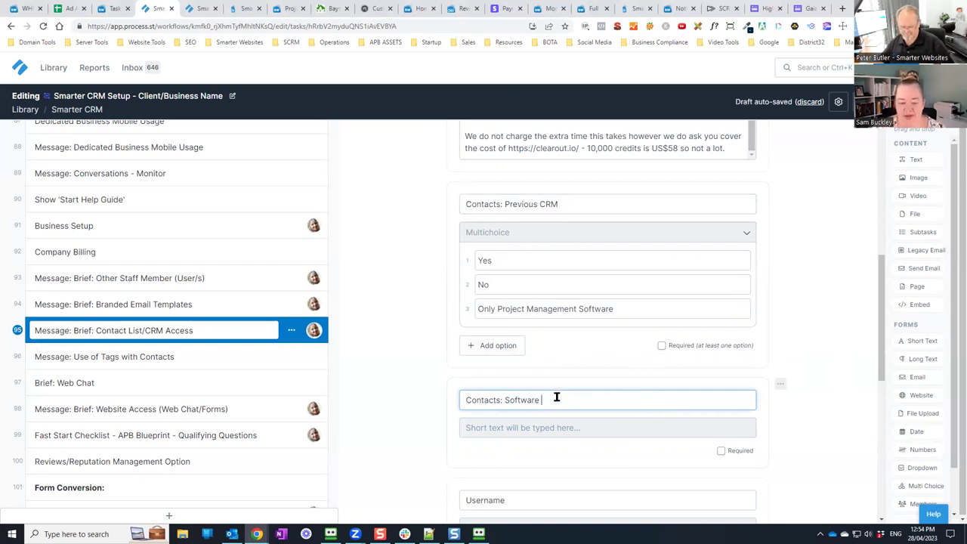
text(Name)
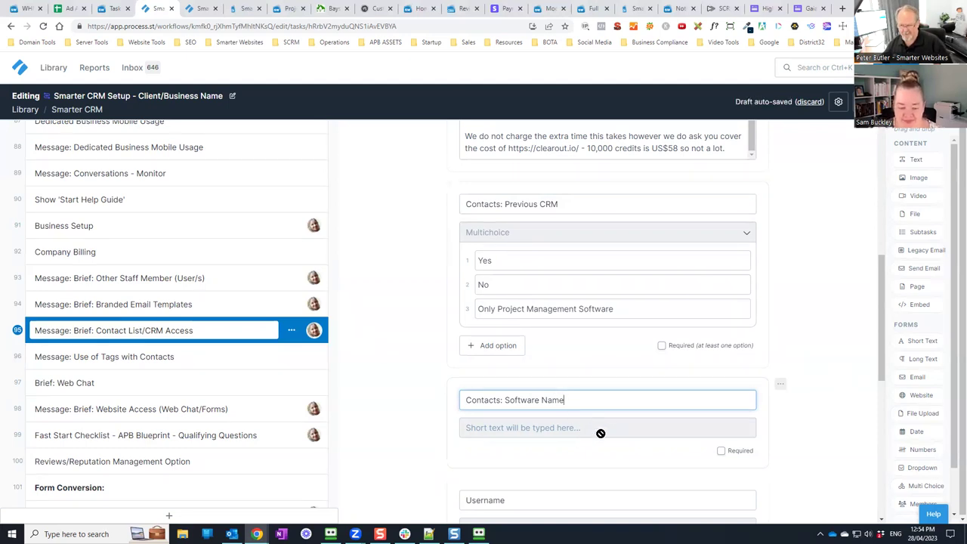
Step: Add the "Contacts: " prefix to the labels of the Username and Password fields
scroll(597, 426, down, 3)
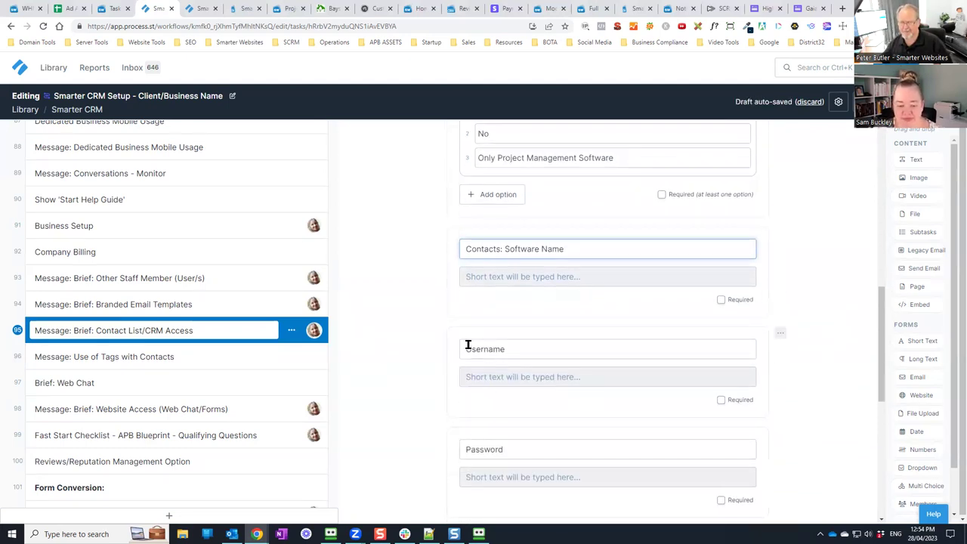
drag(502, 250, 463, 248)
key(ctrl+c)
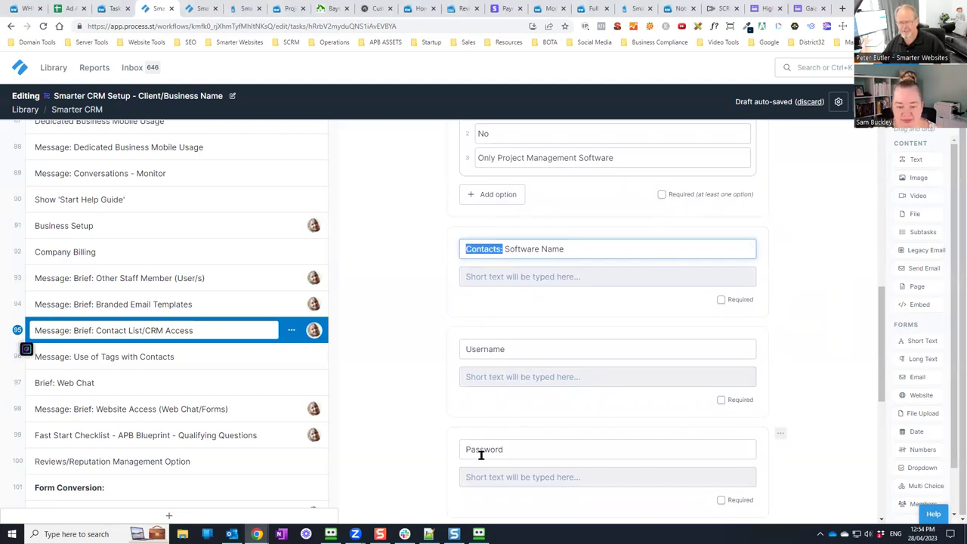
click(463, 349)
key(ctrl+v)
click(463, 448)
key(ctrl+v)
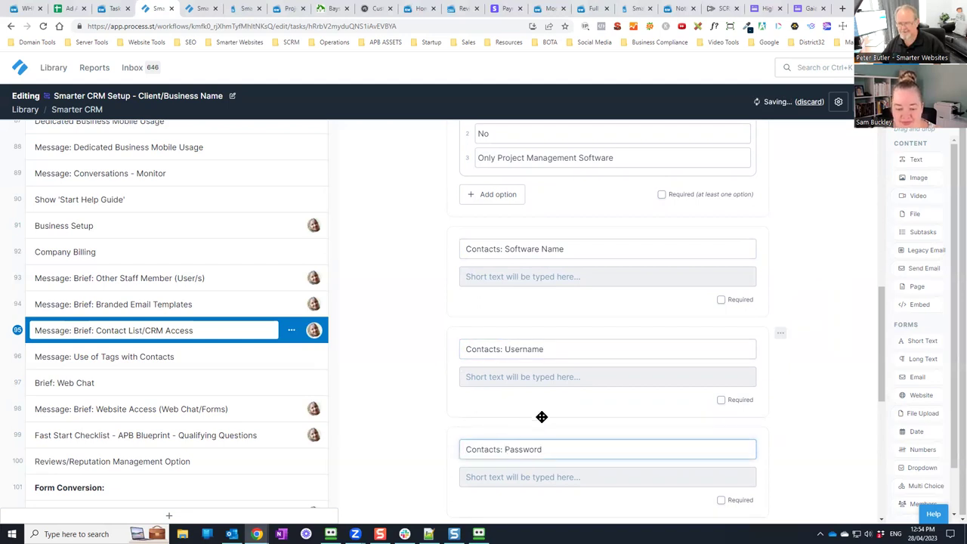
Step: Rename the 2 Factor Authentication multichoice field's label as "Contacts: 2 Factor Authentication"
scroll(539, 419, down, 2)
click(464, 399)
key(ctrl+v)
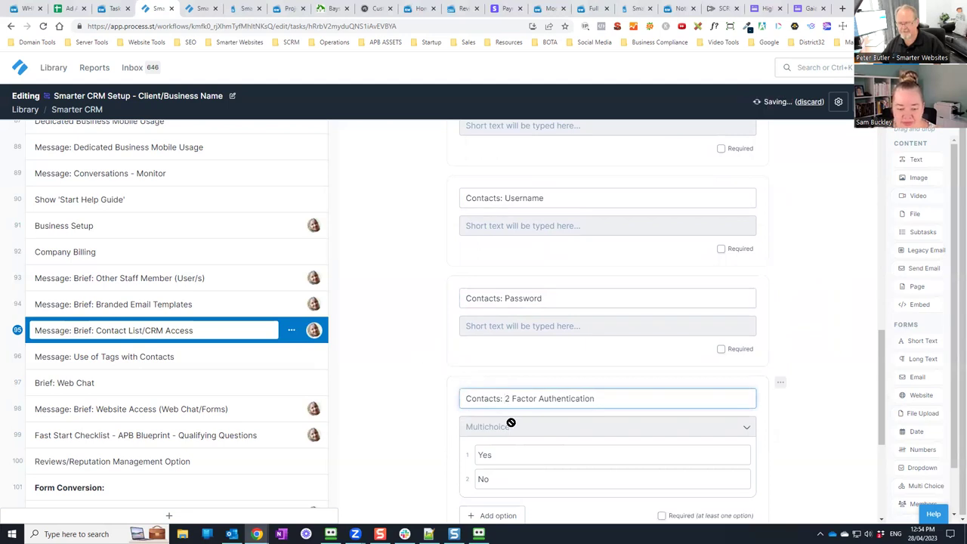
Step: Enlarge the body of the "Current CRM or Contact List" email and read it through to the sign-off
scroll(509, 423, down, 2)
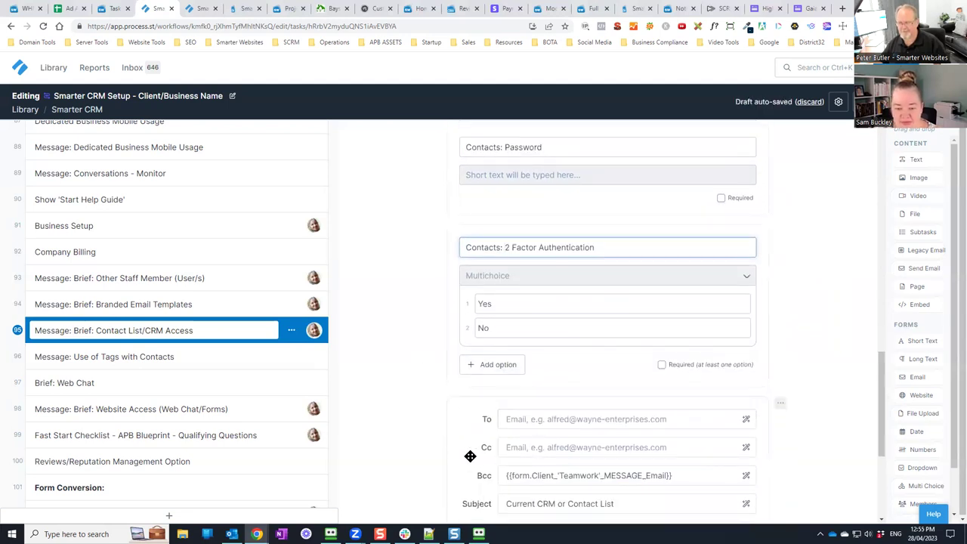
scroll(484, 446, down, 3)
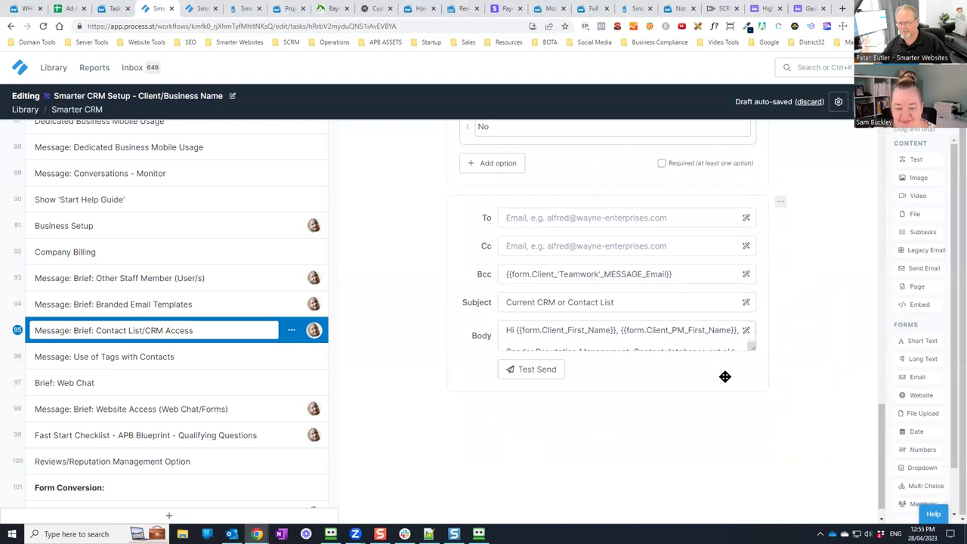
drag(749, 346, 749, 524)
scroll(653, 455, down, 2)
scroll(653, 454, down, 4)
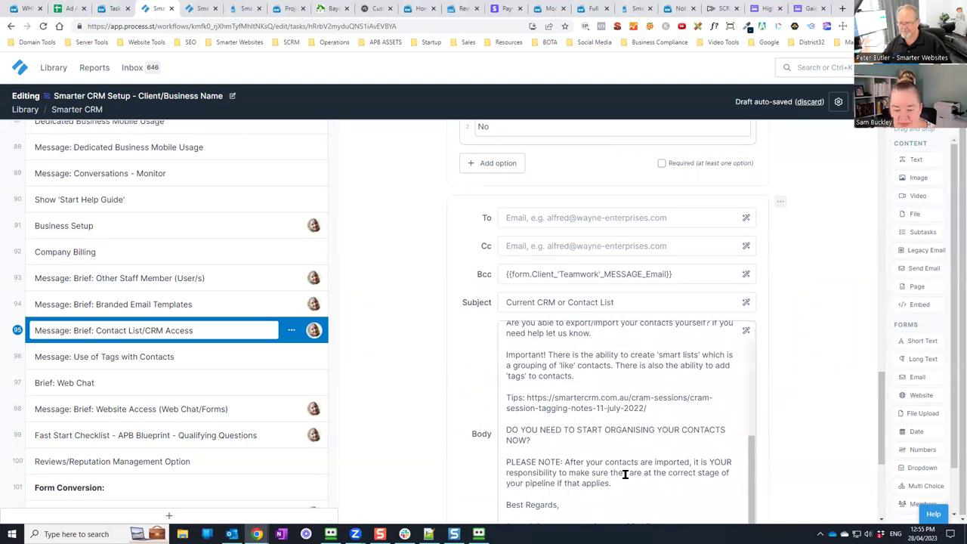
scroll(625, 474, down, 1)
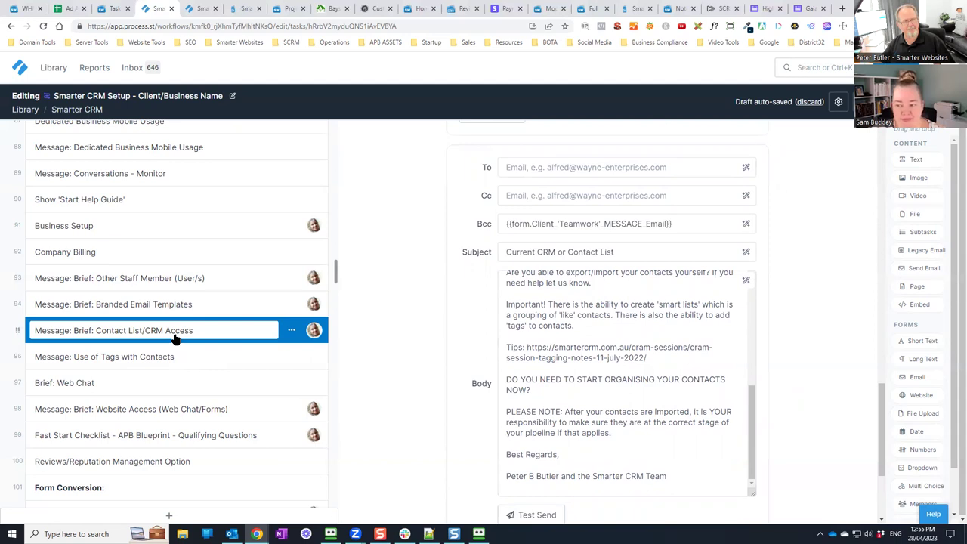
Step: Open the Contact Management Import & Setup task under Contact Setup and review its text content
scroll(188, 399, down, 5)
scroll(206, 423, down, 9)
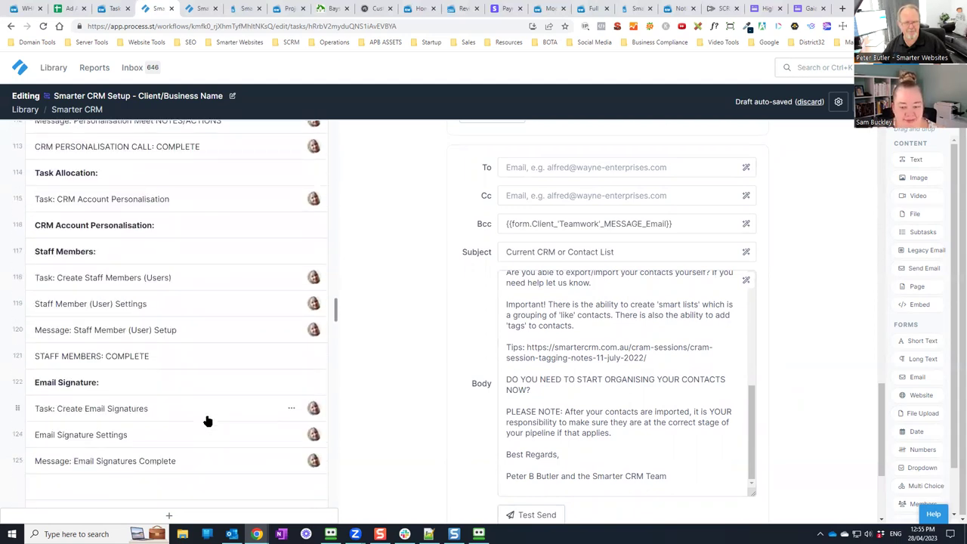
scroll(208, 417, down, 7)
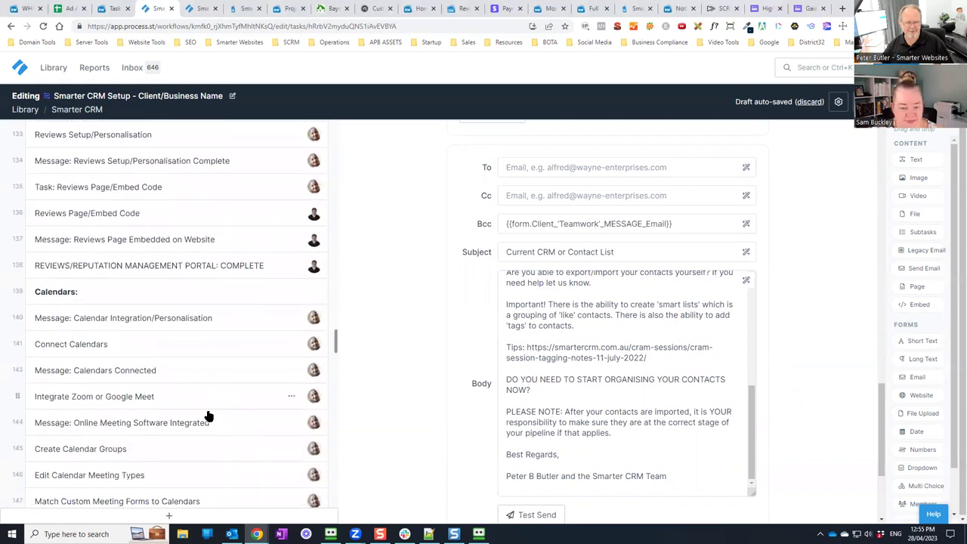
scroll(208, 417, down, 8)
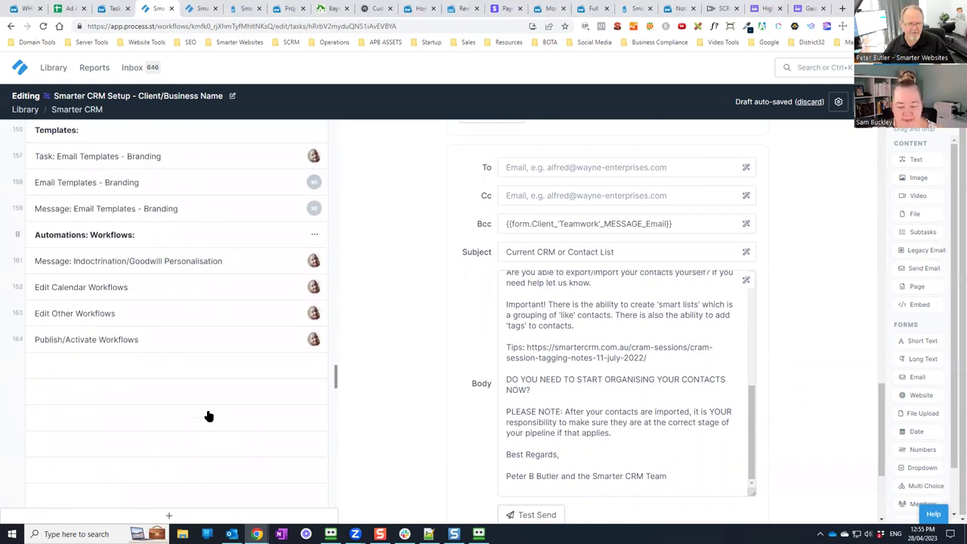
scroll(208, 416, down, 4)
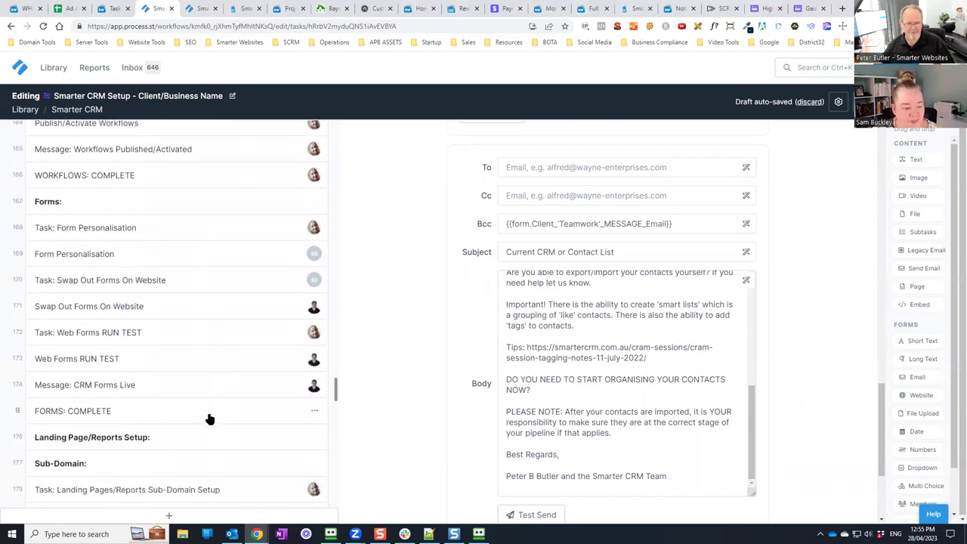
scroll(208, 423, down, 5)
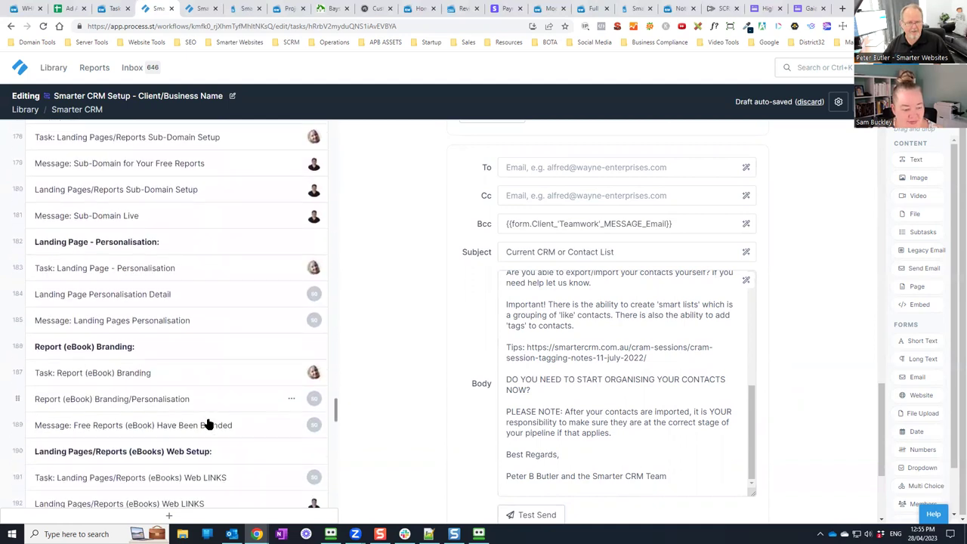
scroll(208, 424, down, 1)
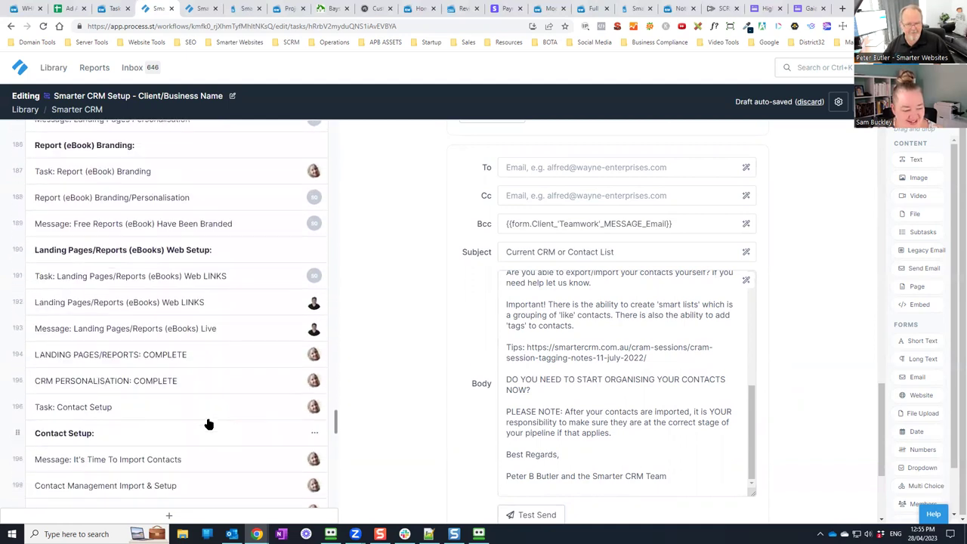
scroll(208, 424, down, 3)
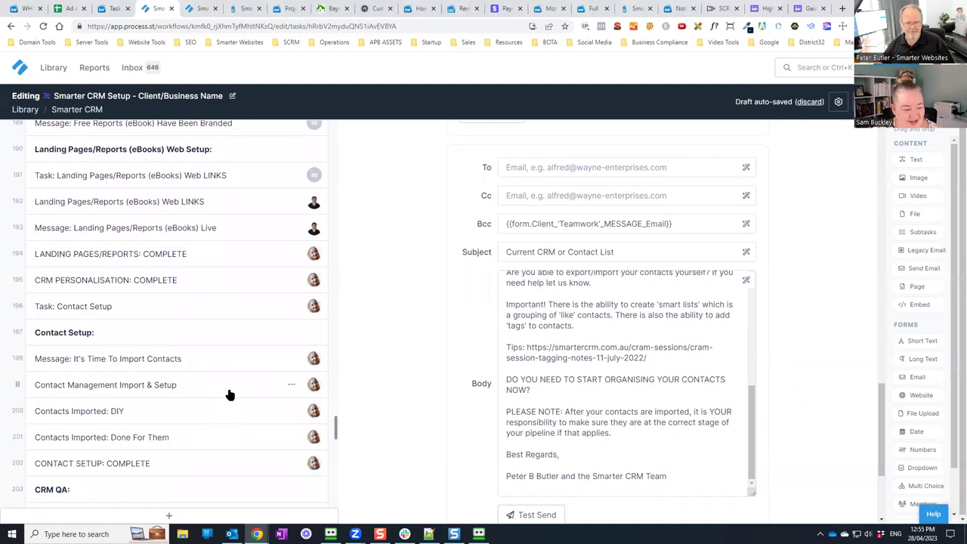
click(229, 389)
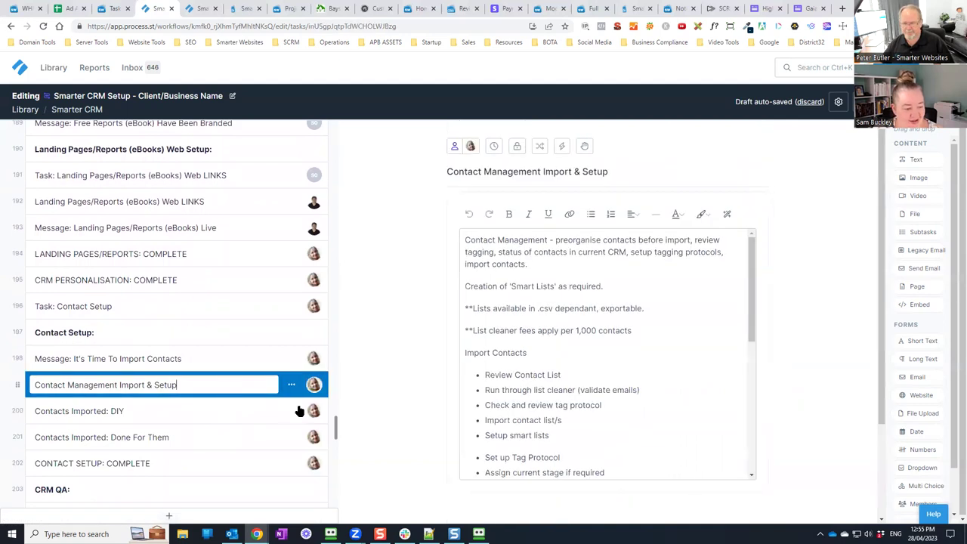
scroll(634, 389, down, 2)
scroll(818, 346, down, 2)
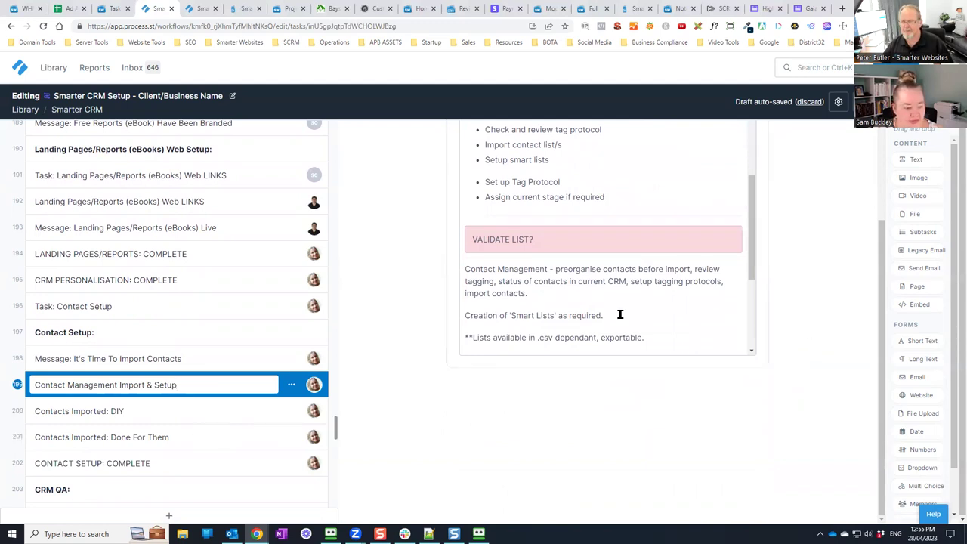
scroll(620, 313, up, 2)
scroll(620, 314, up, 4)
Step: Open the "Contacts Imported: DIY" task and read its enlarged email body
click(214, 411)
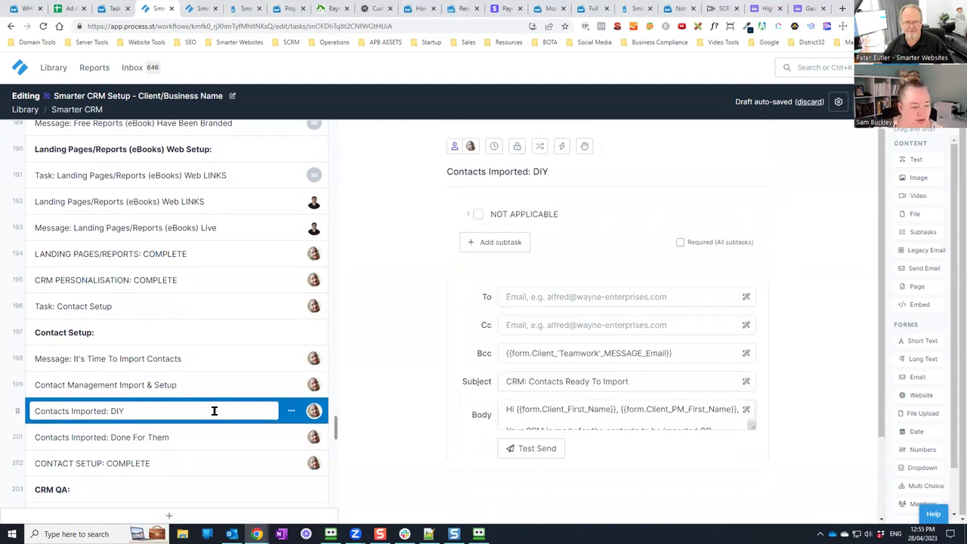
scroll(766, 404, down, 2)
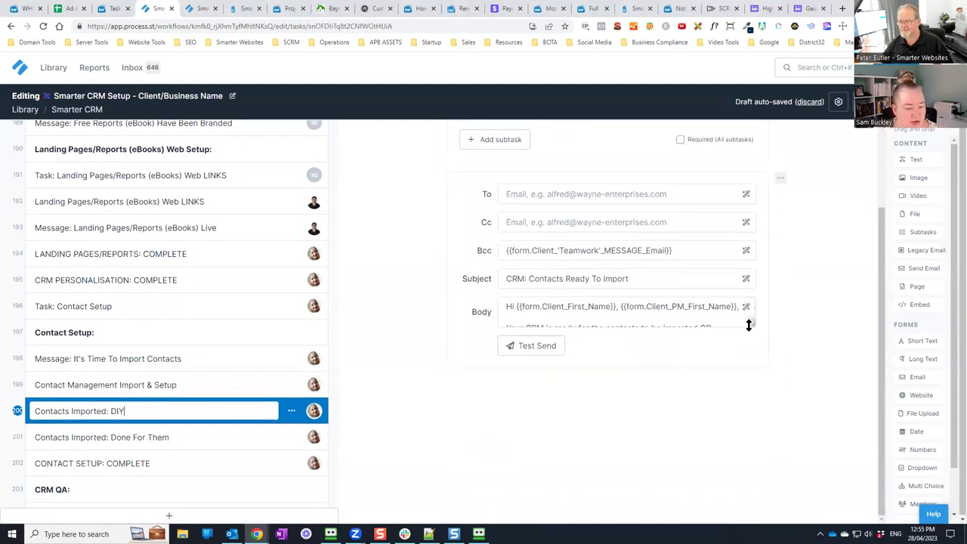
drag(749, 325, 741, 513)
scroll(684, 440, down, 2)
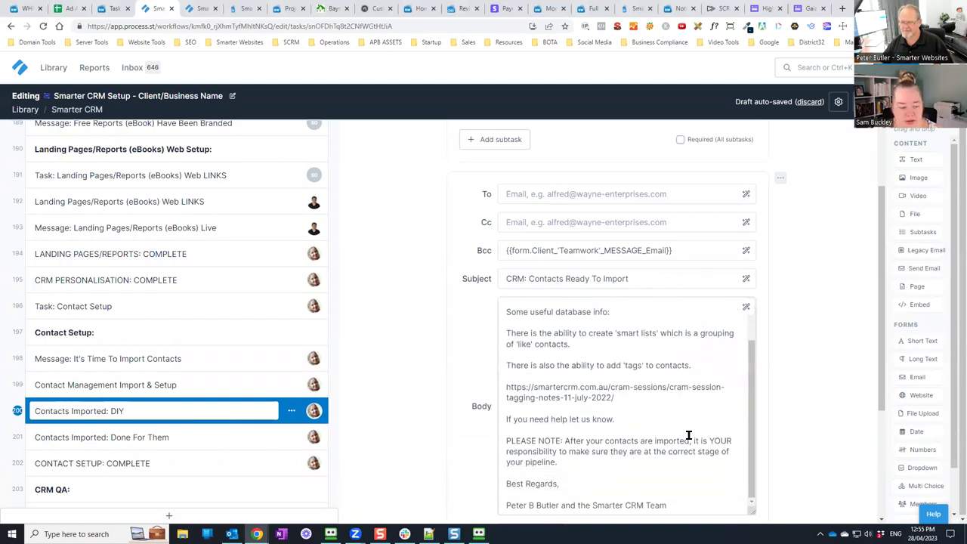
Step: Open the "Message: It's Time To Import Contacts" task and enlarge its email body to read the message
click(174, 359)
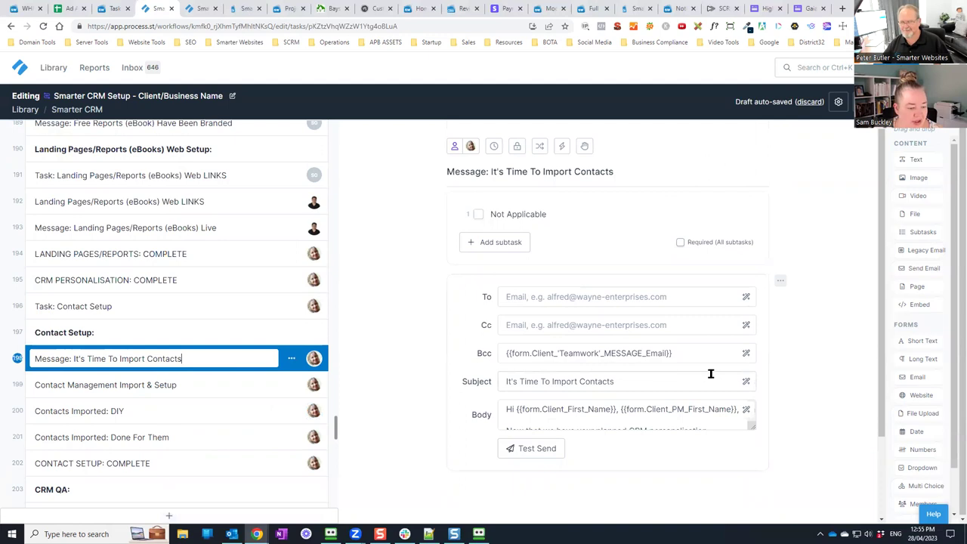
scroll(746, 408, down, 2)
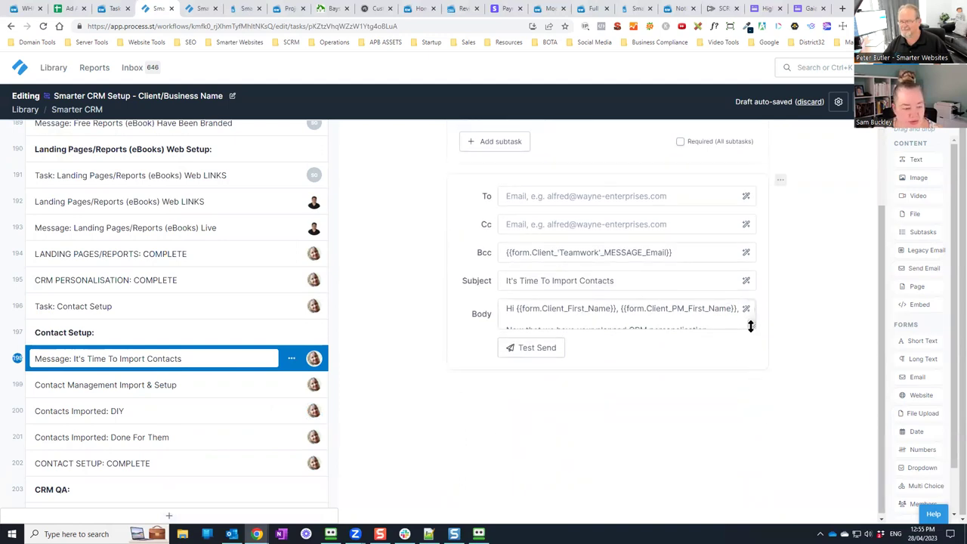
drag(750, 325, 753, 500)
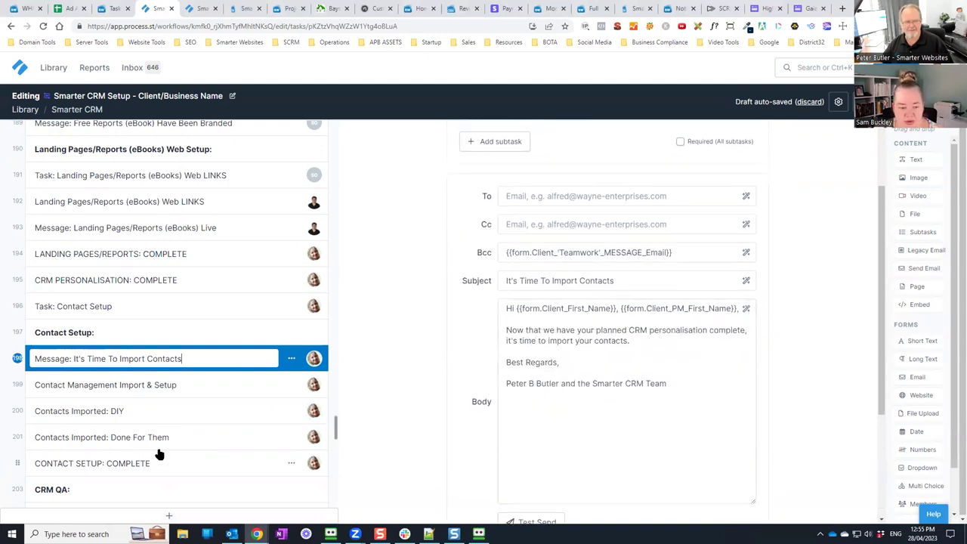
Step: Revisit the "Contacts Imported: DIY" task and reopen the Contact Management Import & Setup task
click(161, 413)
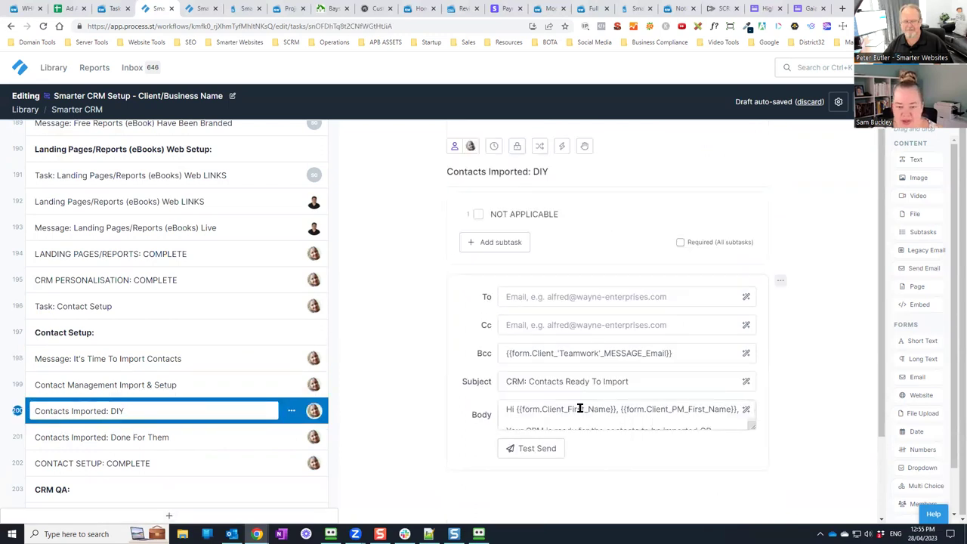
click(240, 383)
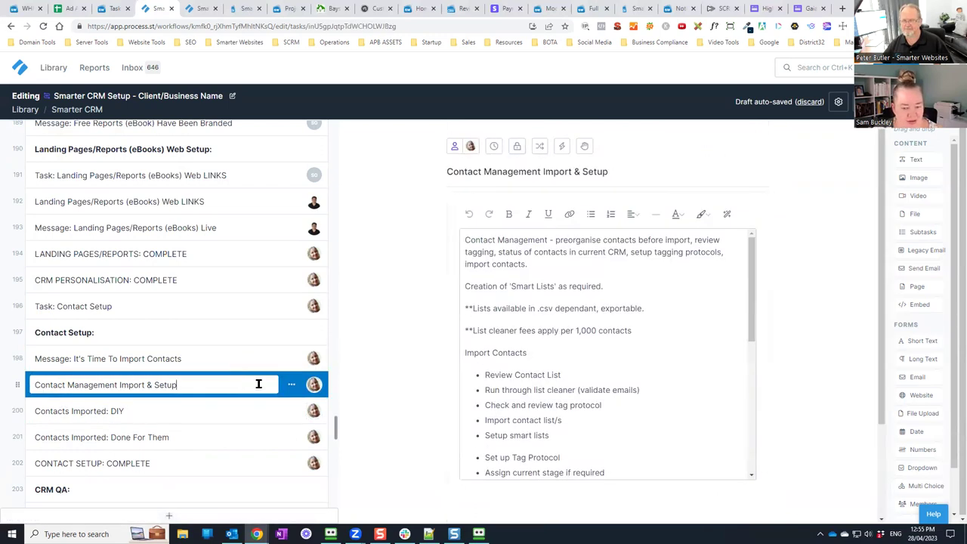
Step: Make the "Have Previous CRM:" label under List Details bold in the Contact Management Import & Setup text
scroll(690, 397, down, 5)
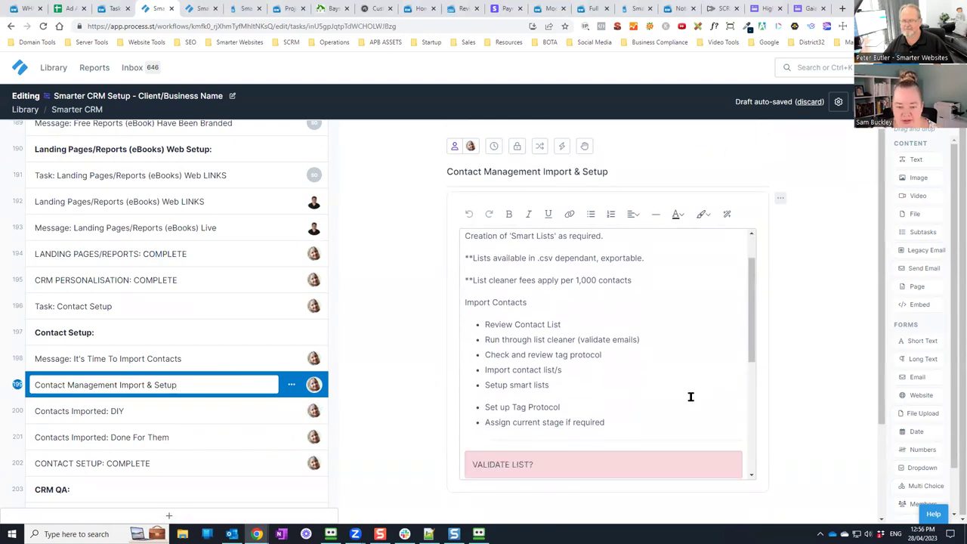
scroll(690, 397, down, 2)
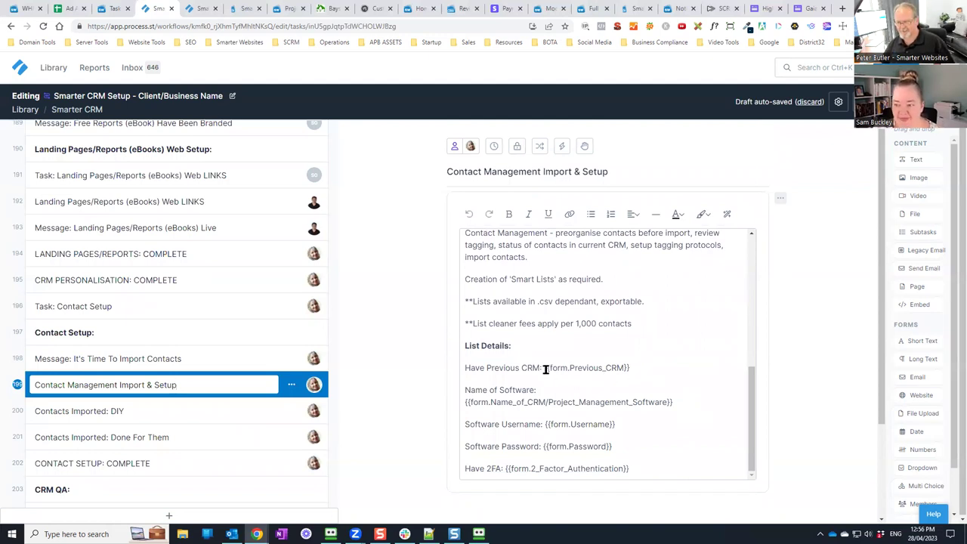
drag(544, 368, 631, 370)
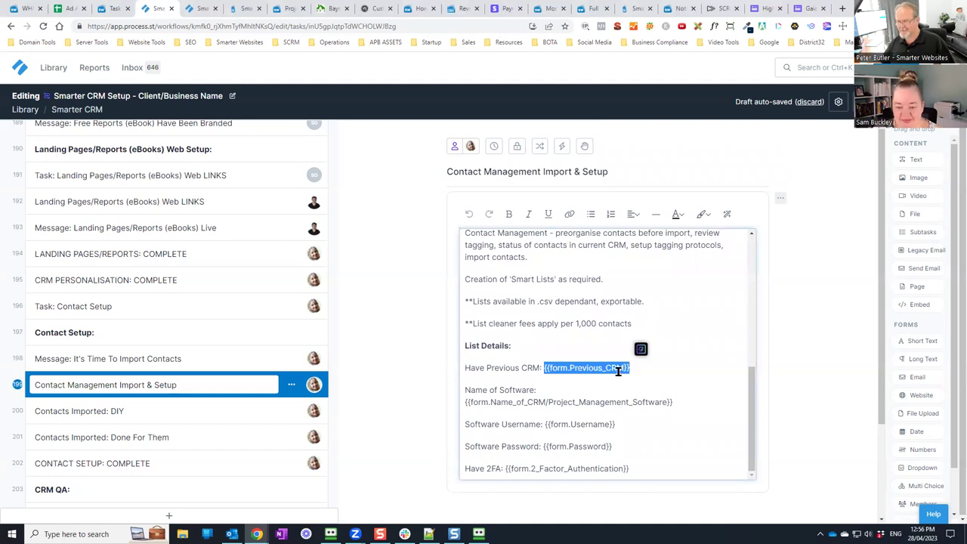
click(633, 367)
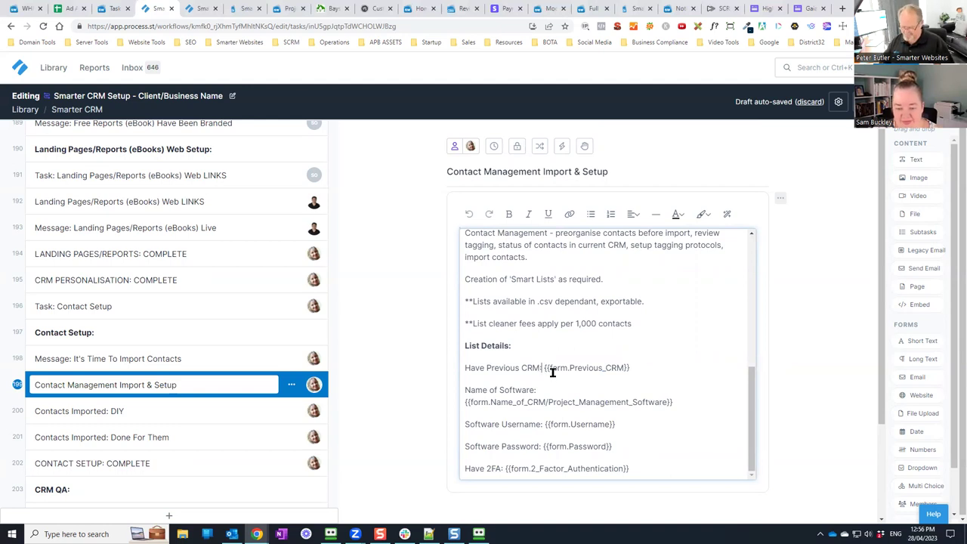
key(shift+Left)
key(shift+Left)
key(shift+Left)
key(shift+Left)
key(shift+Left)
key(shift+Left)
key(shift+Left)
key(shift+Left)
key(shift+Left)
key(shift+Left)
key(shift+Left)
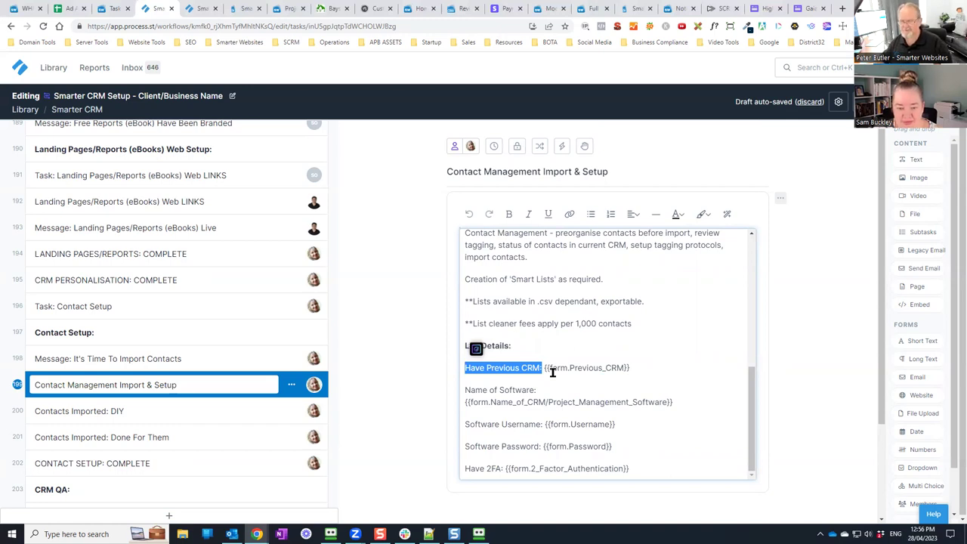
key(ctrl+b)
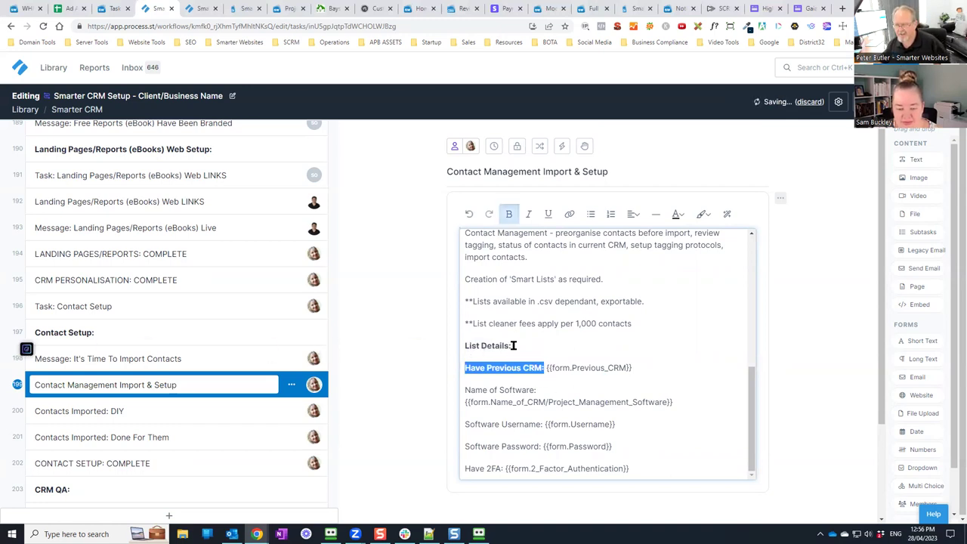
Step: Replace the form variable after "Have Previous CRM:" with the "Contacts: Previous CRM" workflow variable
drag(635, 368, 549, 368)
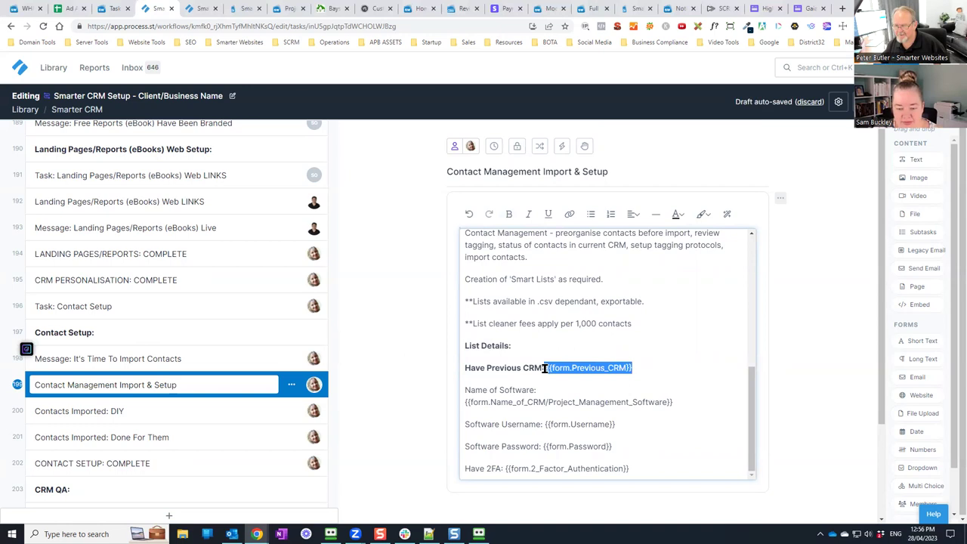
key(BackSpace)
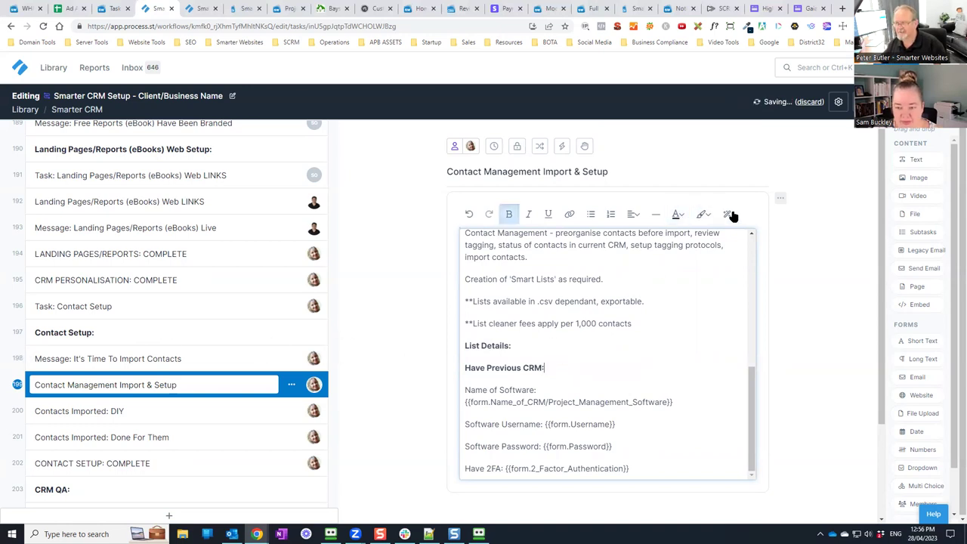
click(730, 215)
scroll(740, 287, down, 3)
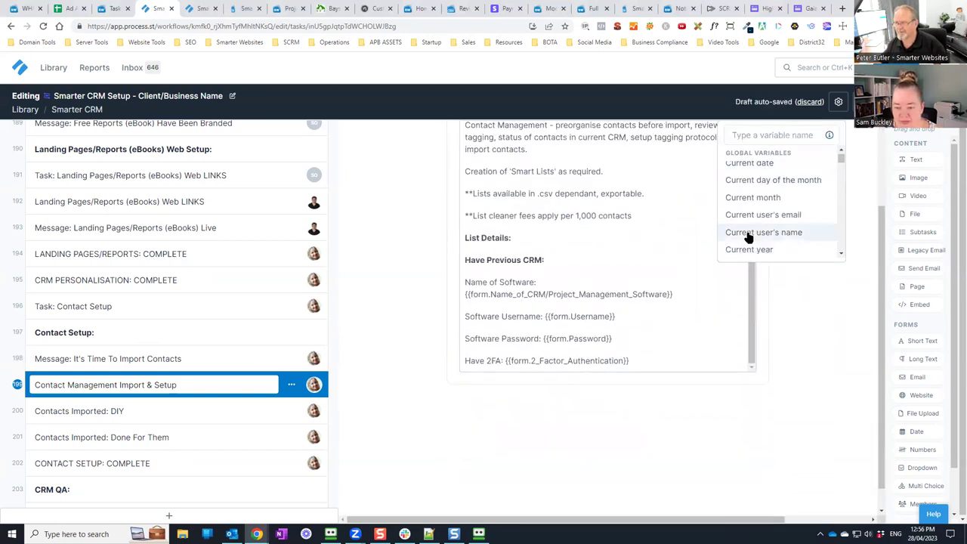
click(597, 284)
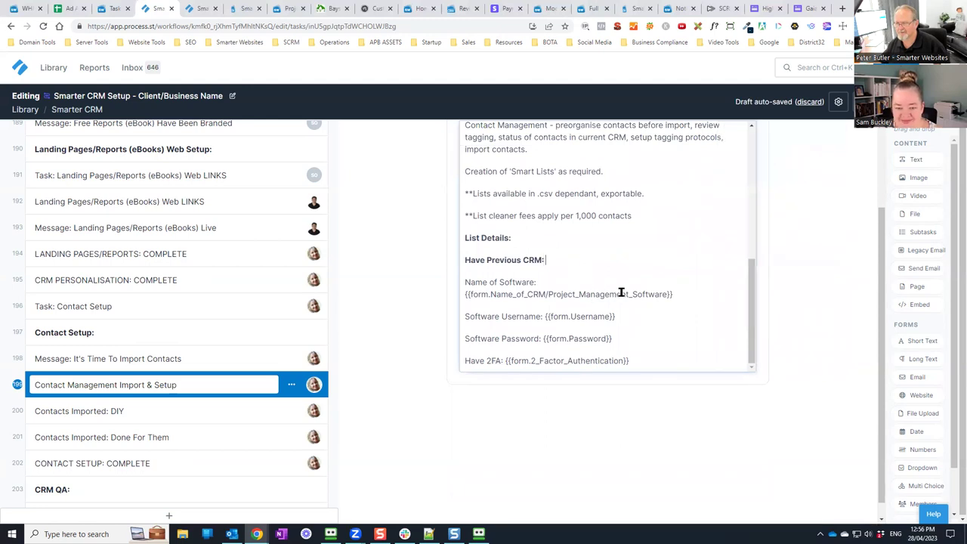
scroll(665, 302, down, 2)
scroll(777, 320, up, 2)
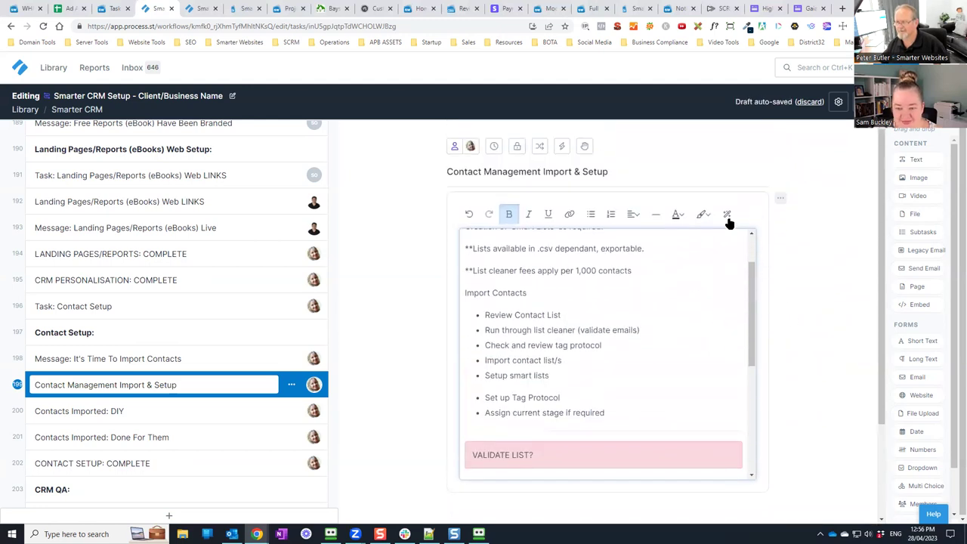
click(726, 214)
scroll(604, 385, down, 4)
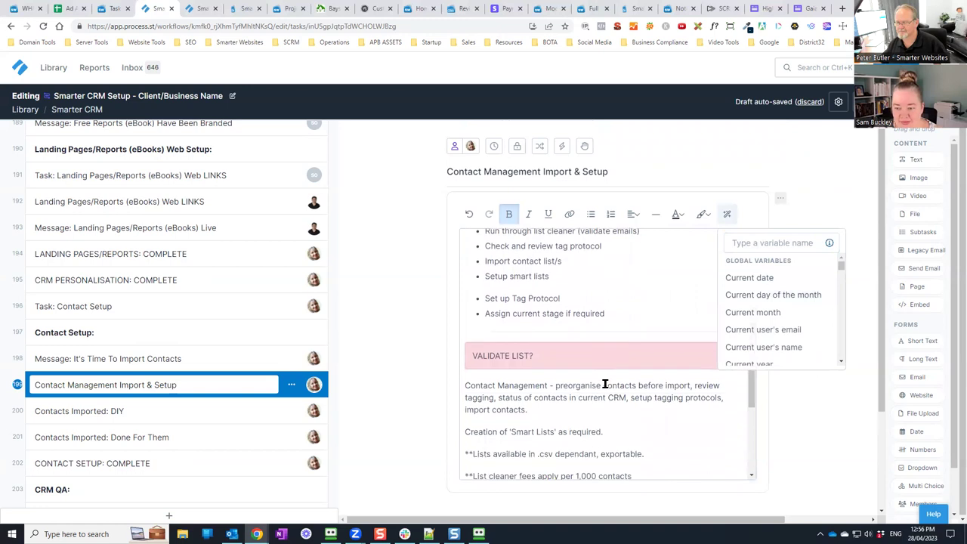
click(579, 464)
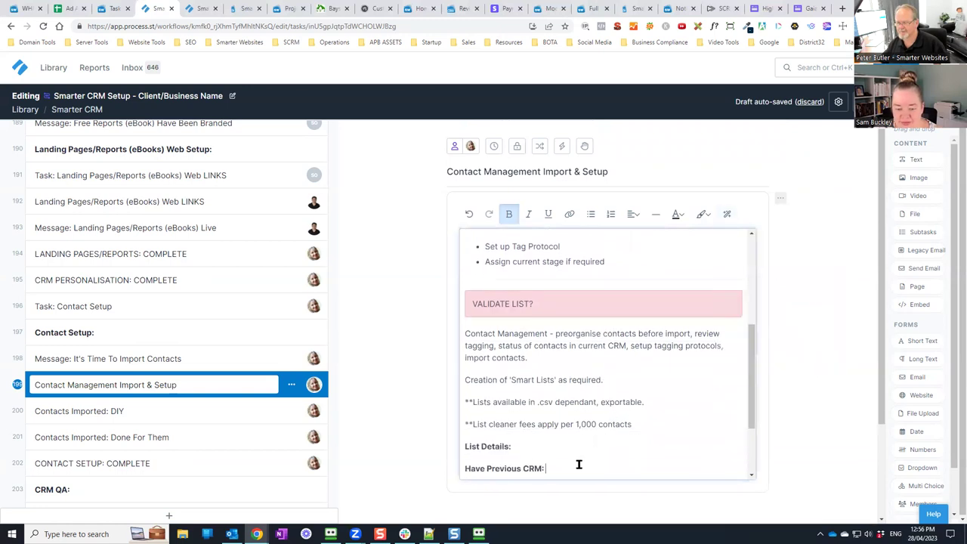
click(727, 216)
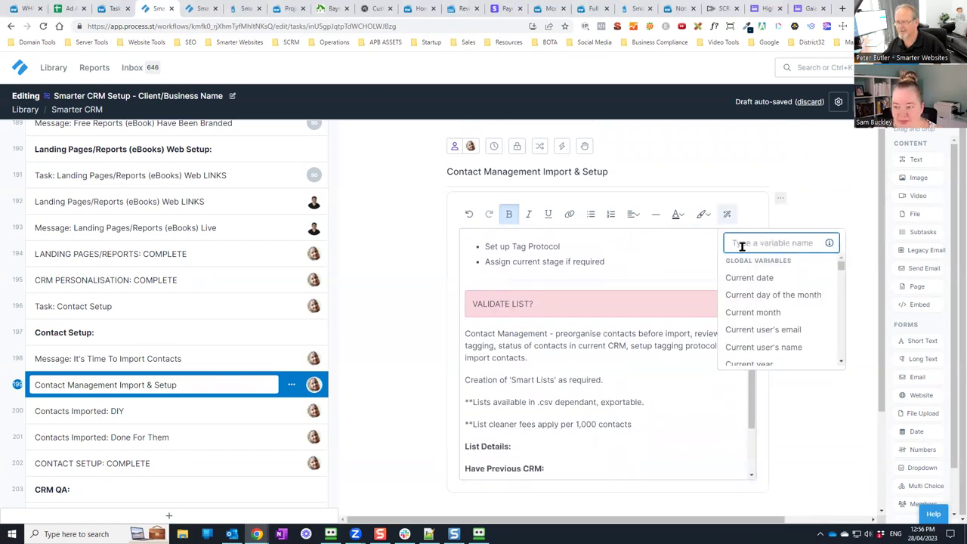
text(contact)
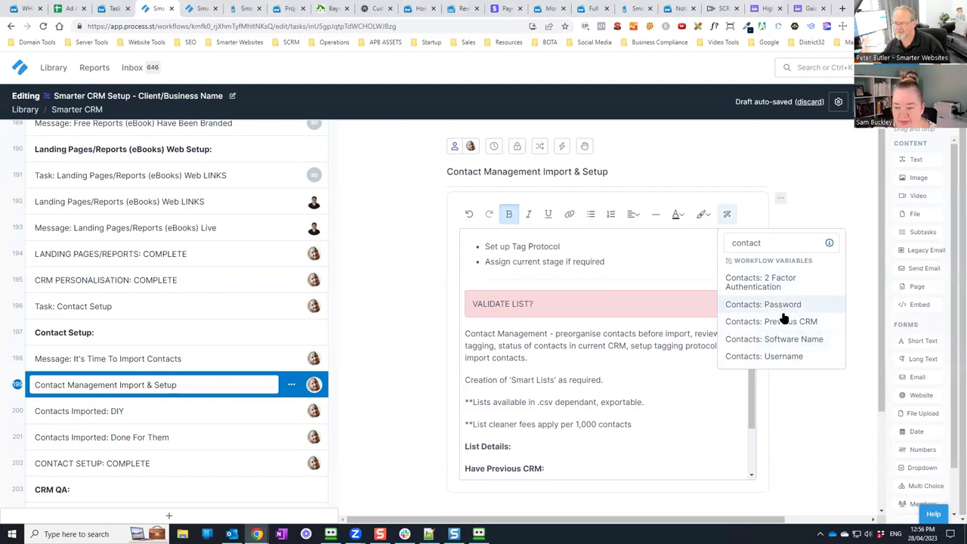
click(783, 322)
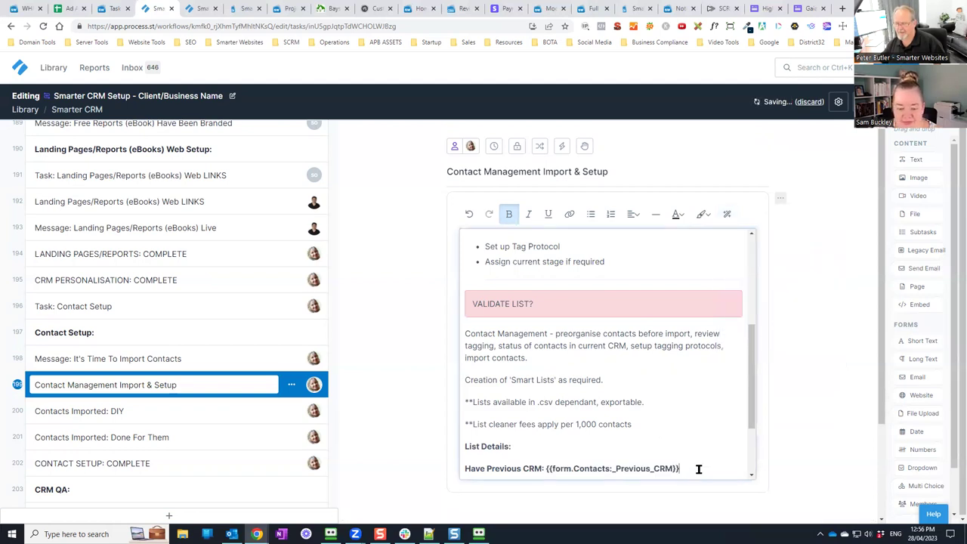
Step: Put the "Name of Software:" variable in its own paragraph and replace it with the "Contacts: Software Name" variable
scroll(700, 445, down, 2)
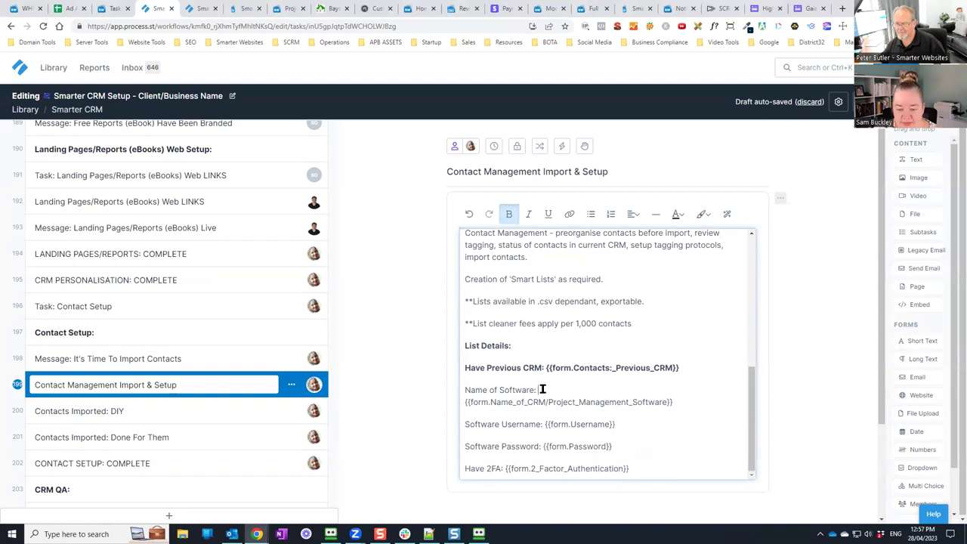
click(658, 394)
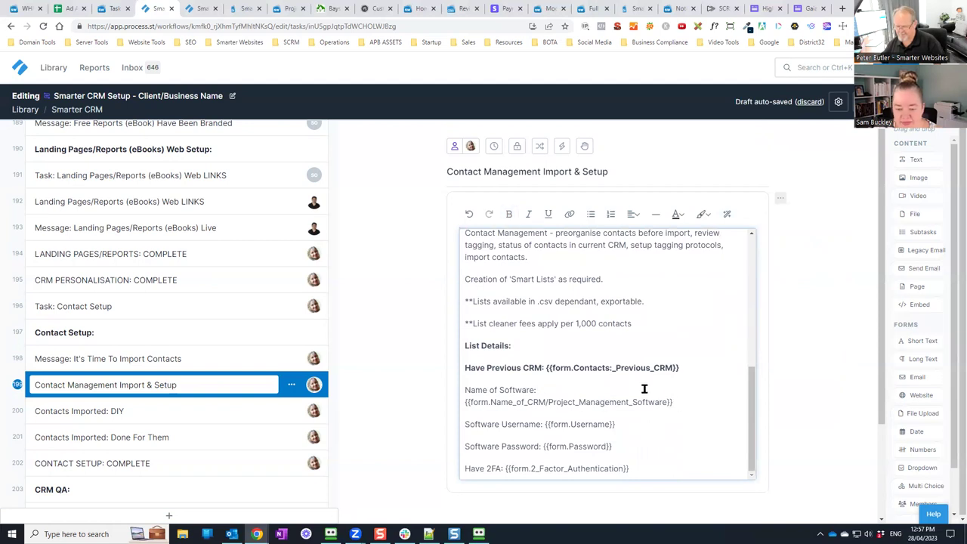
key(Return)
drag(682, 410, 449, 410)
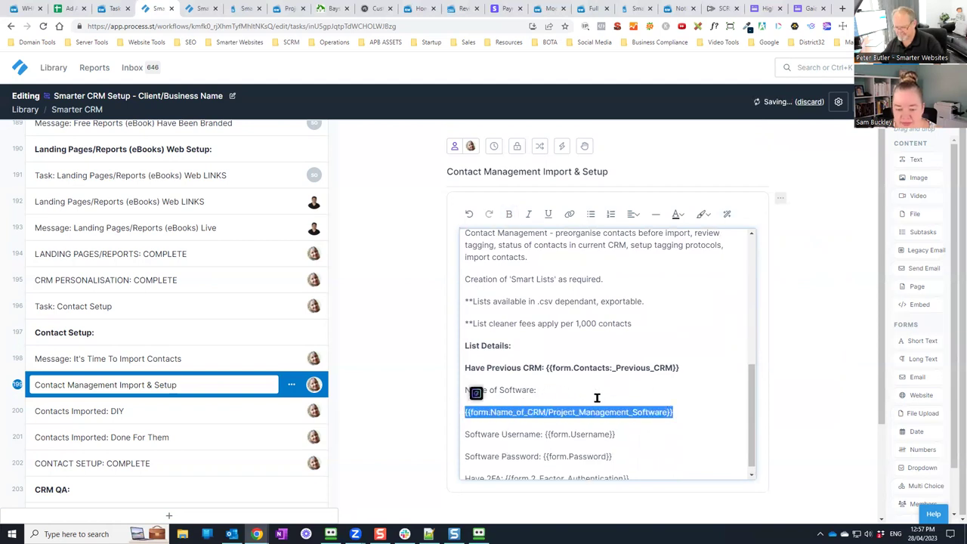
key(ctrl+x)
scroll(680, 347, up, 2)
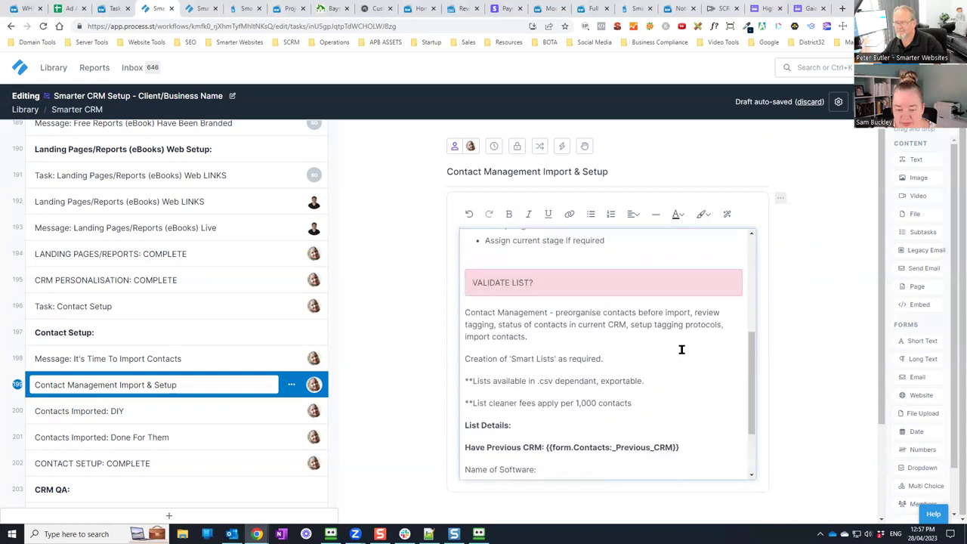
click(727, 215)
text(contact)
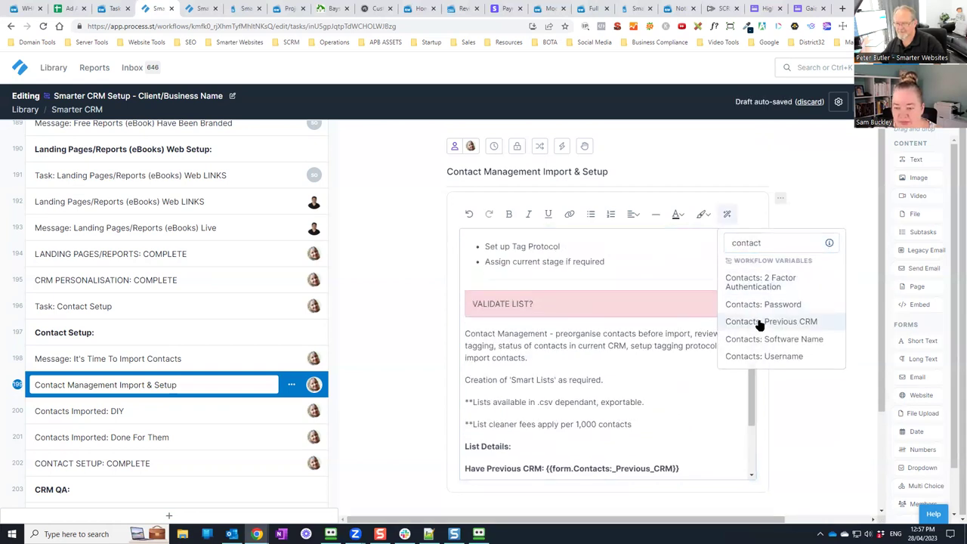
scroll(623, 391, down, 3)
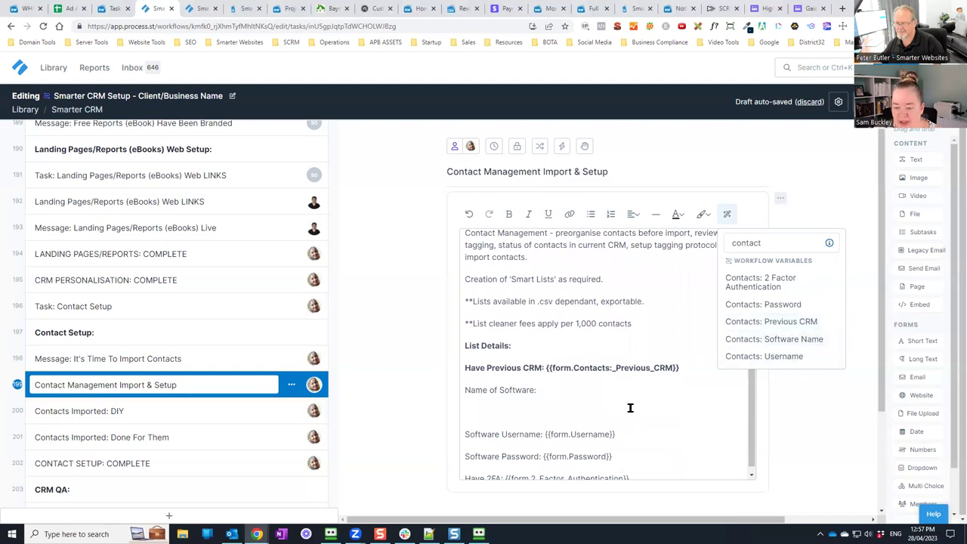
click(767, 339)
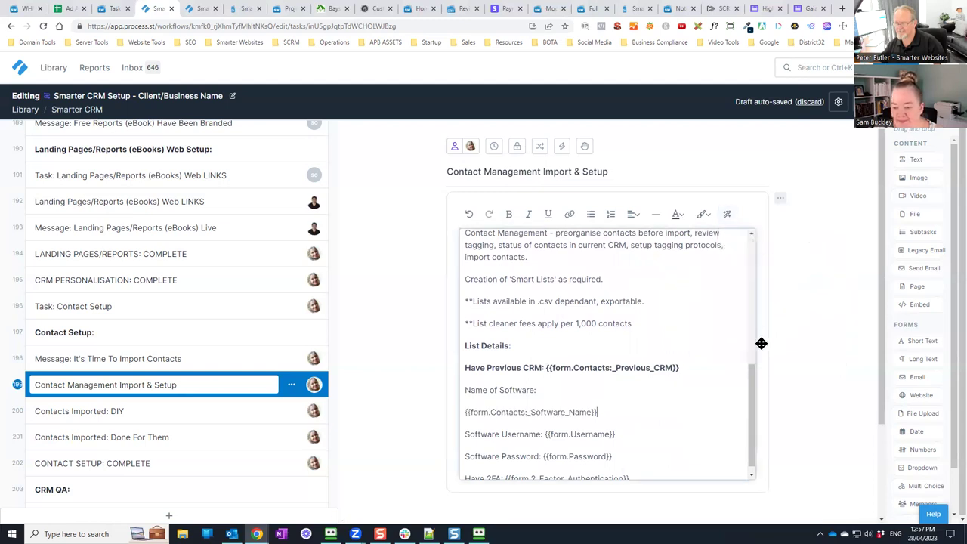
Step: Replace the form variable after "Software Username:" with the "Contacts: Username" workflow variable
click(635, 432)
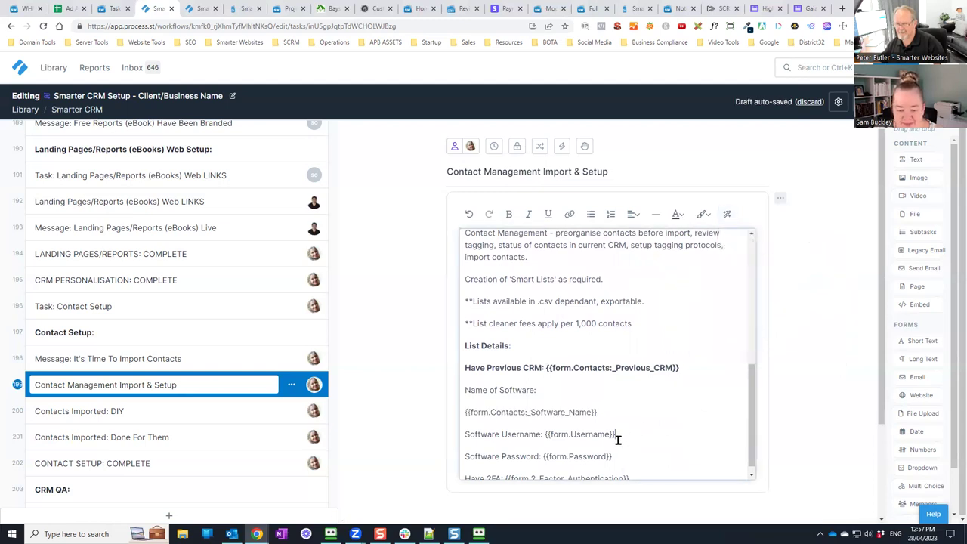
drag(613, 434, 544, 434)
key(BackSpace)
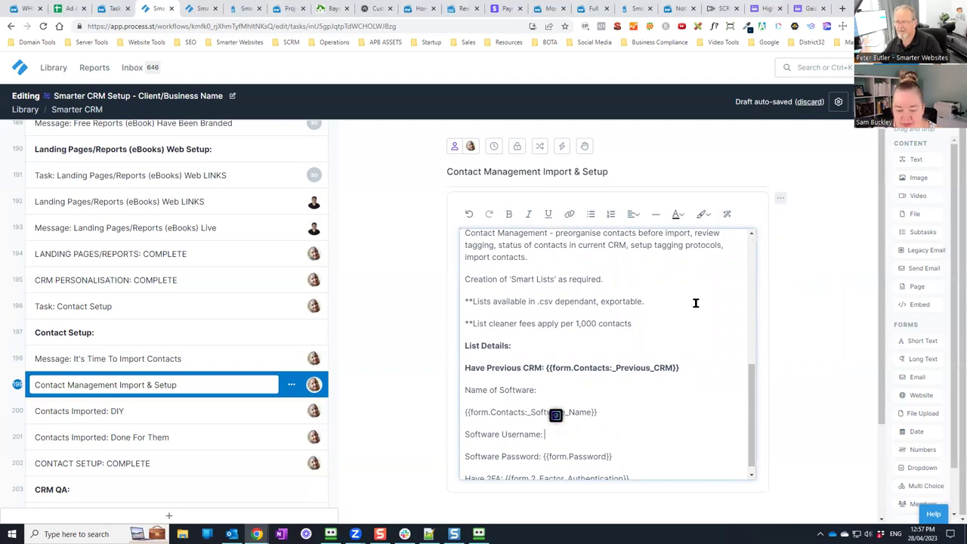
click(727, 214)
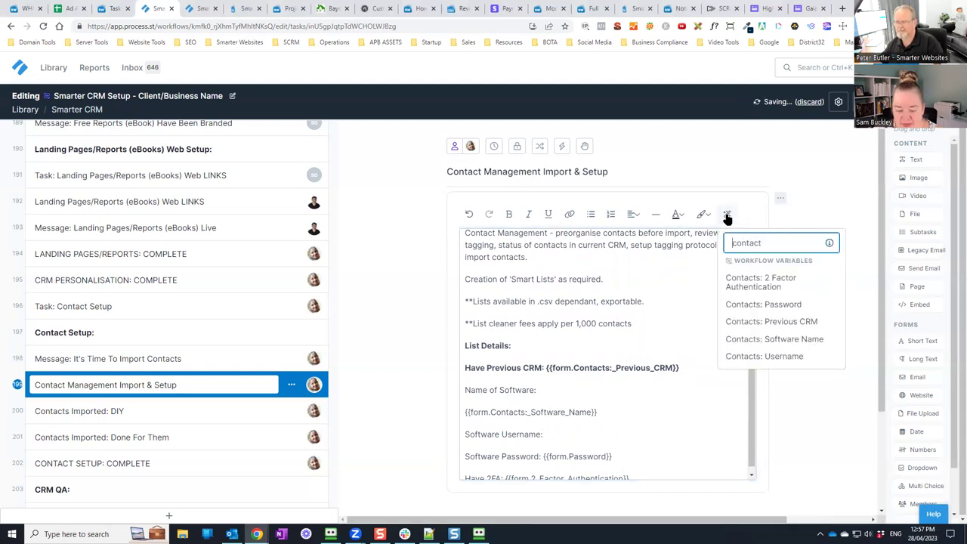
click(772, 355)
Step: Replace the form variable after "Software Password:" with the "Contacts: Password" workflow variable
drag(613, 457, 541, 458)
key(BackSpace)
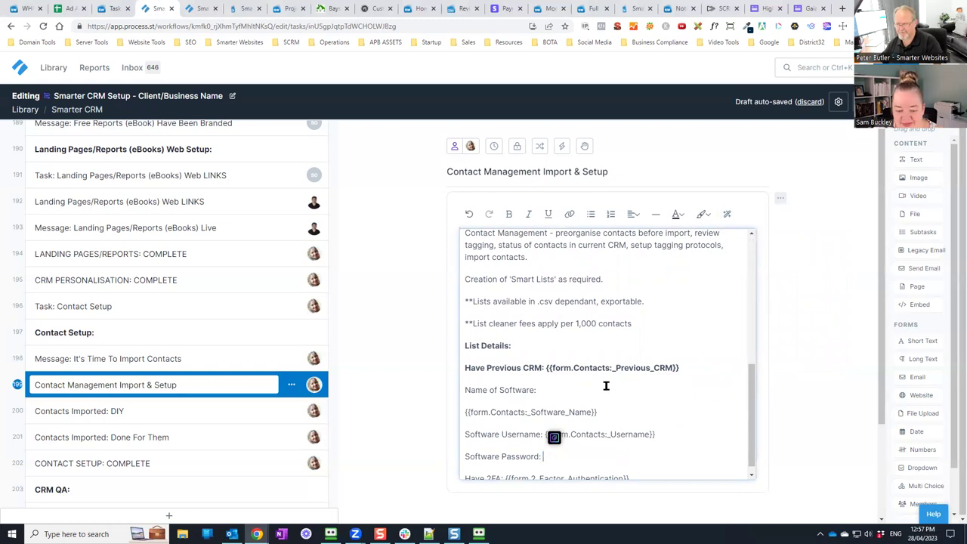
click(726, 219)
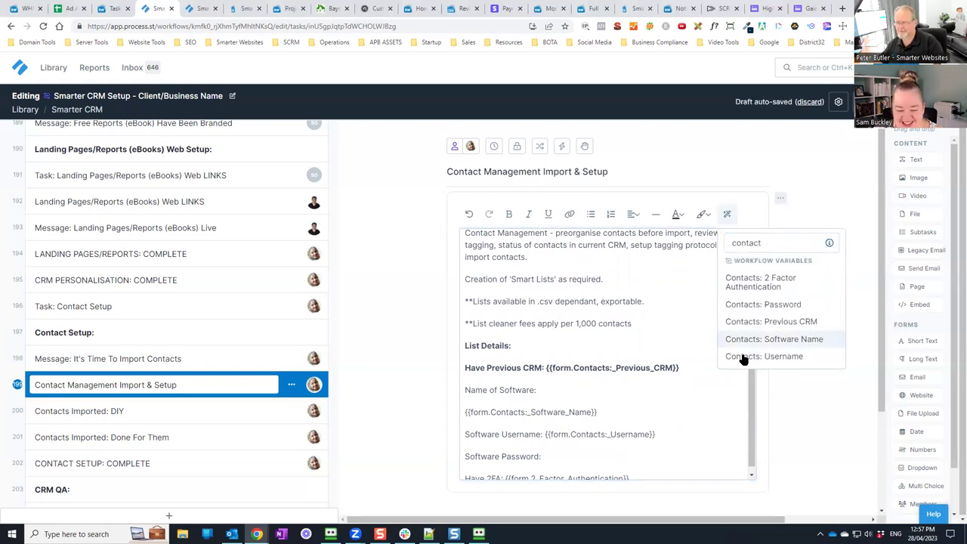
click(762, 303)
Step: Replace the form variable after "Have 2FA:" with the "Contacts: 2 Factor Authentication" workflow variable
scroll(691, 366, down, 1)
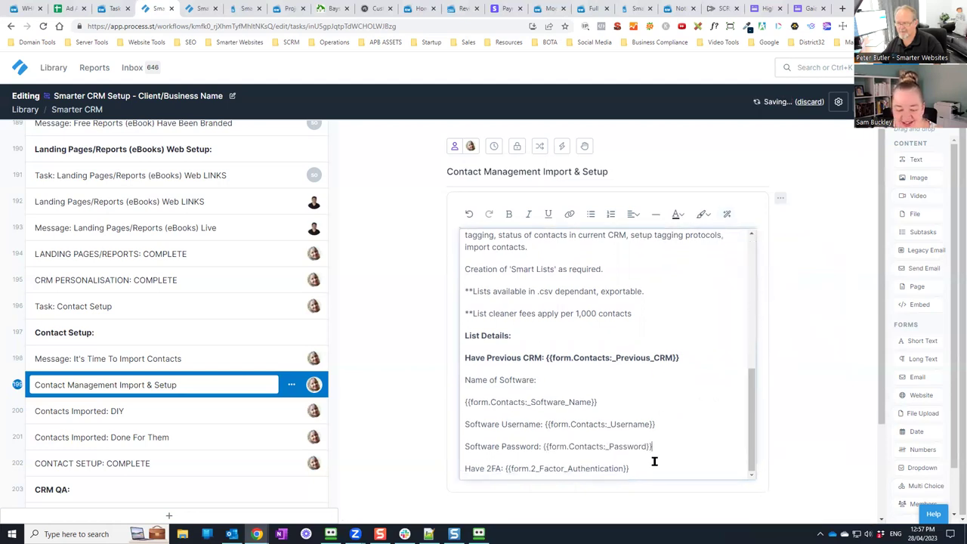
drag(645, 465, 504, 468)
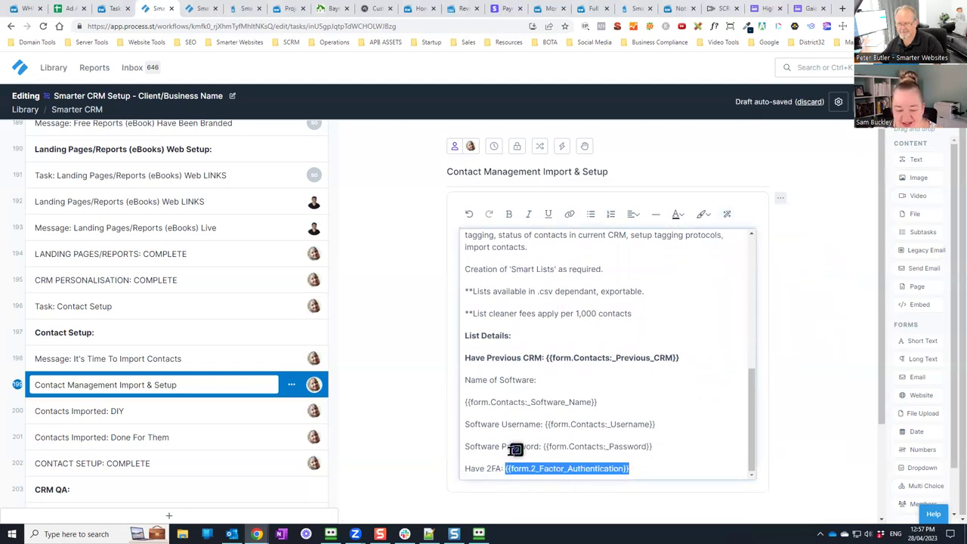
key(BackSpace)
click(727, 214)
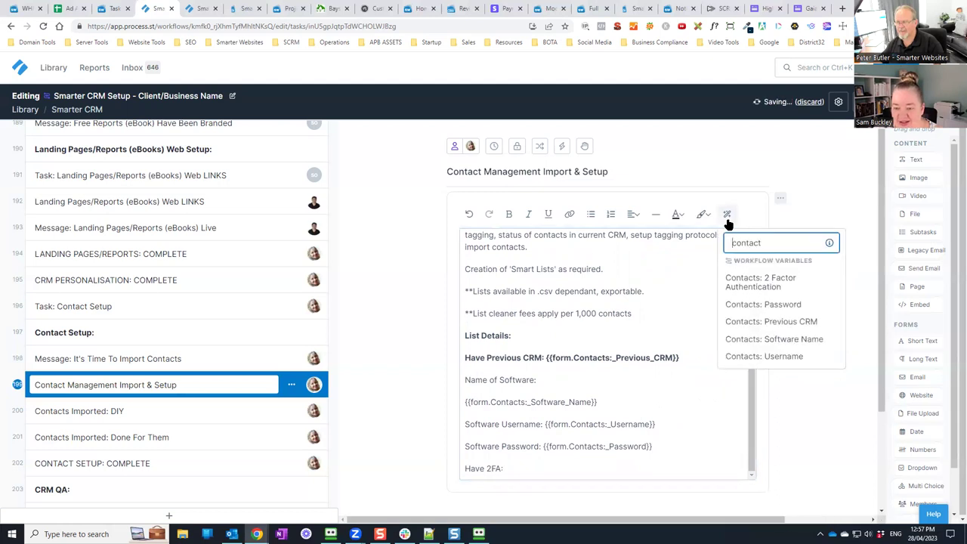
click(759, 284)
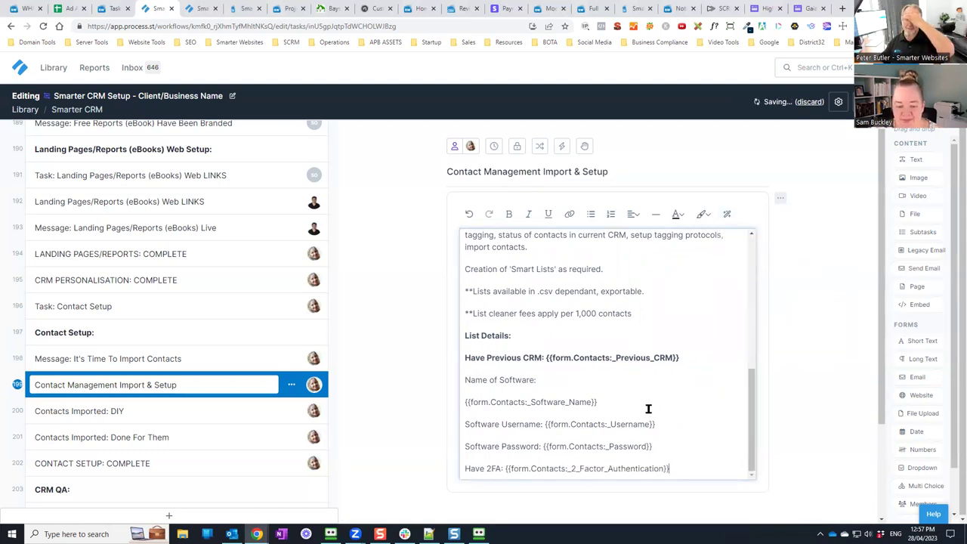
Step: Remove the bold formatting from the form variable after "Have Previous CRM:", keeping its label bold
drag(695, 355, 545, 356)
key(ctrl+b)
click(633, 381)
drag(537, 381, 451, 382)
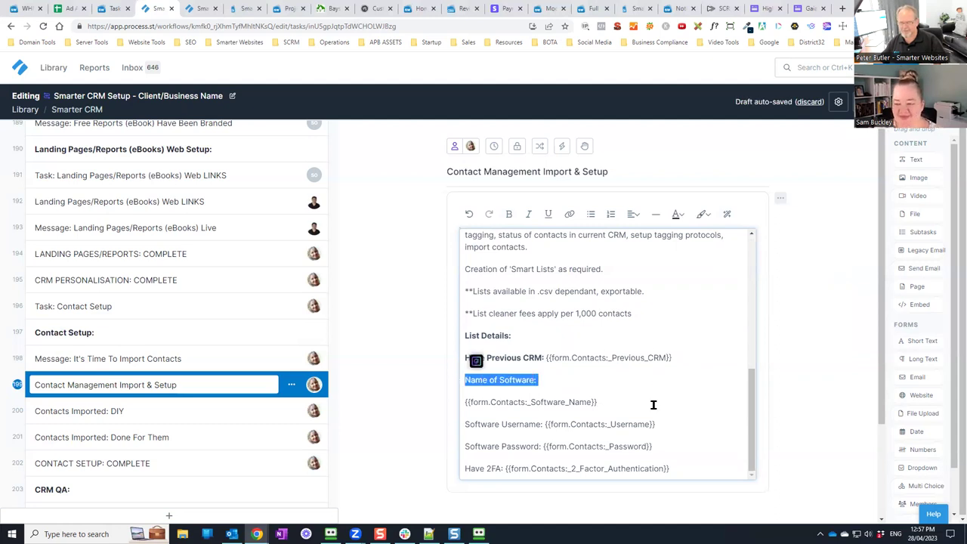
click(674, 358)
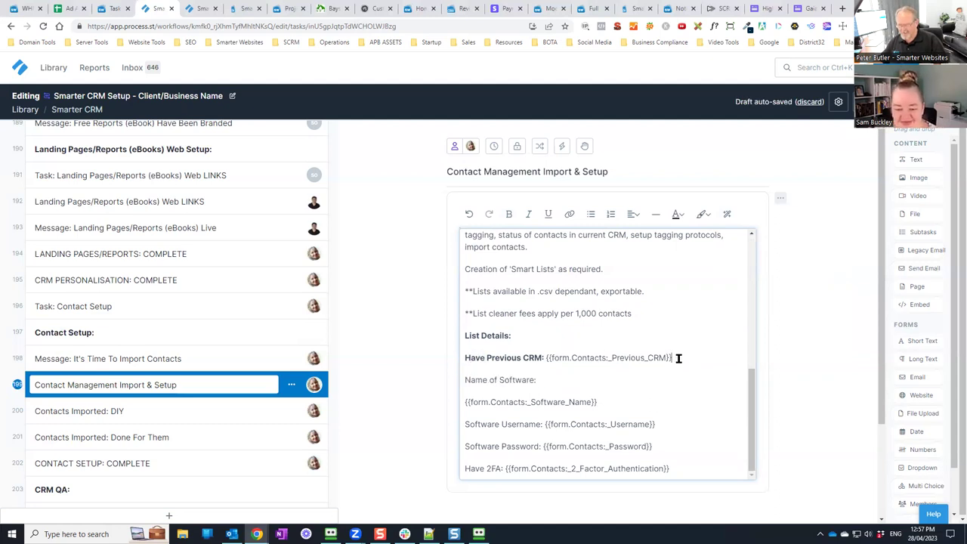
drag(676, 358, 545, 359)
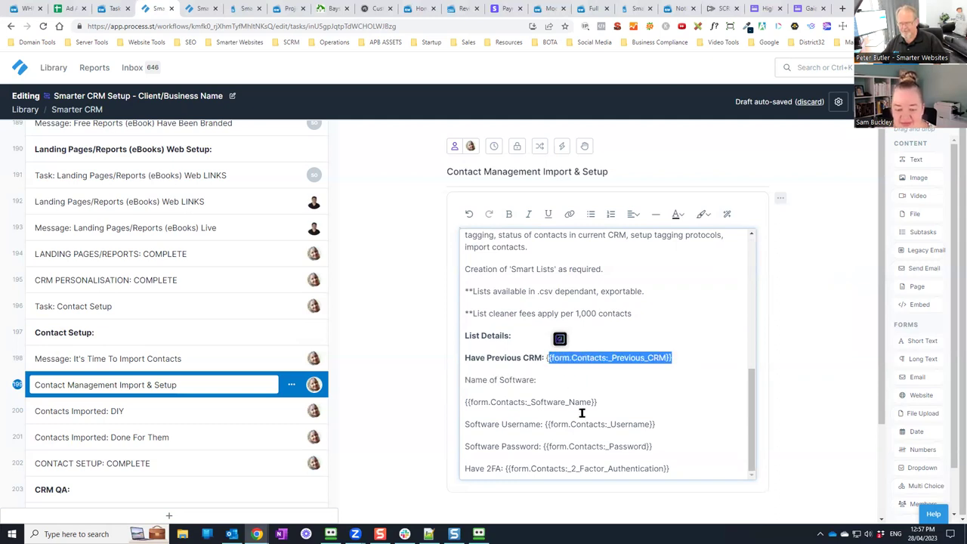
Step: Join the "Contacts: Software Name" variable onto the same line as the "Name of Software:" label
click(555, 380)
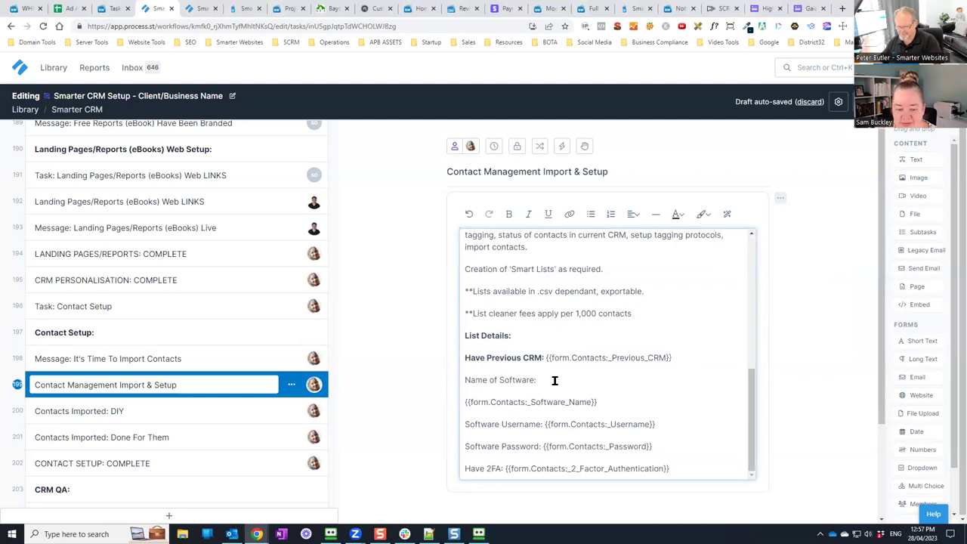
key(Delete)
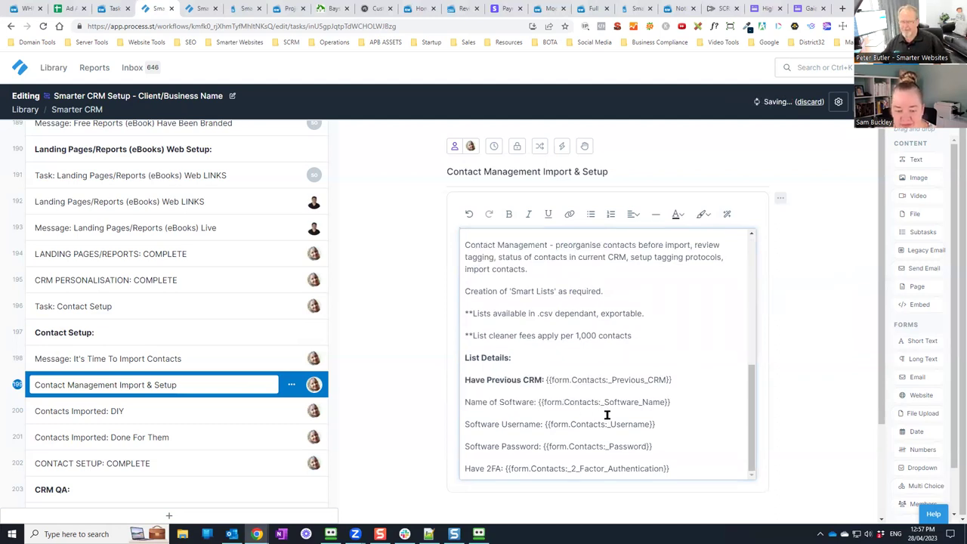
scroll(610, 410, down, 1)
drag(663, 351, 559, 352)
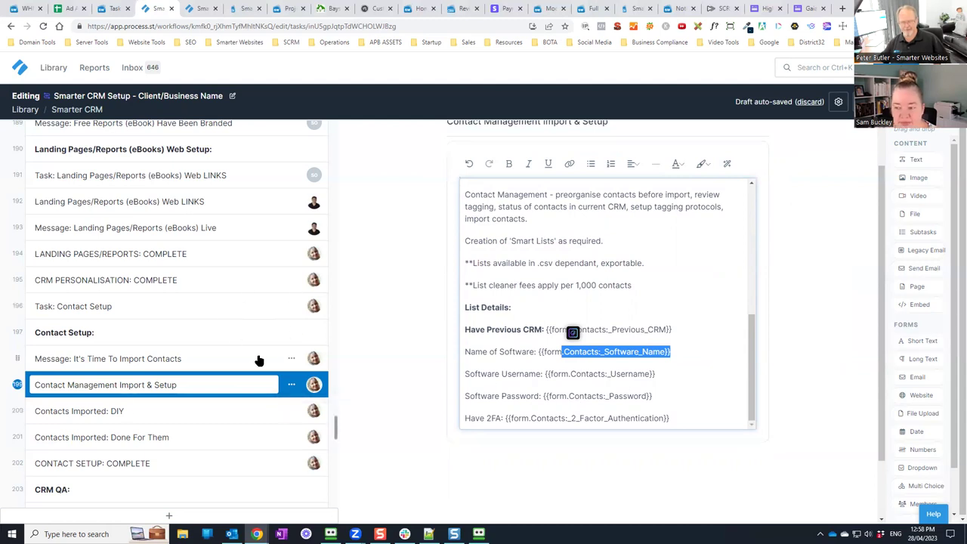
Step: Look through the workflow's task list, from the systems notifications at its end back to the first tasks and on towards the onboarding section
scroll(257, 360, down, 5)
scroll(250, 433, down, 7)
scroll(250, 433, down, 8)
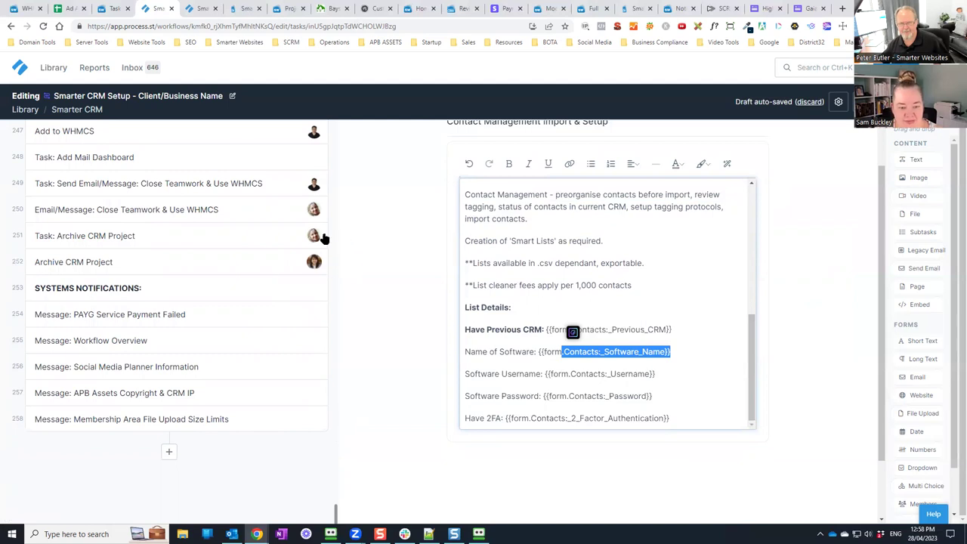
scroll(316, 236, up, 3)
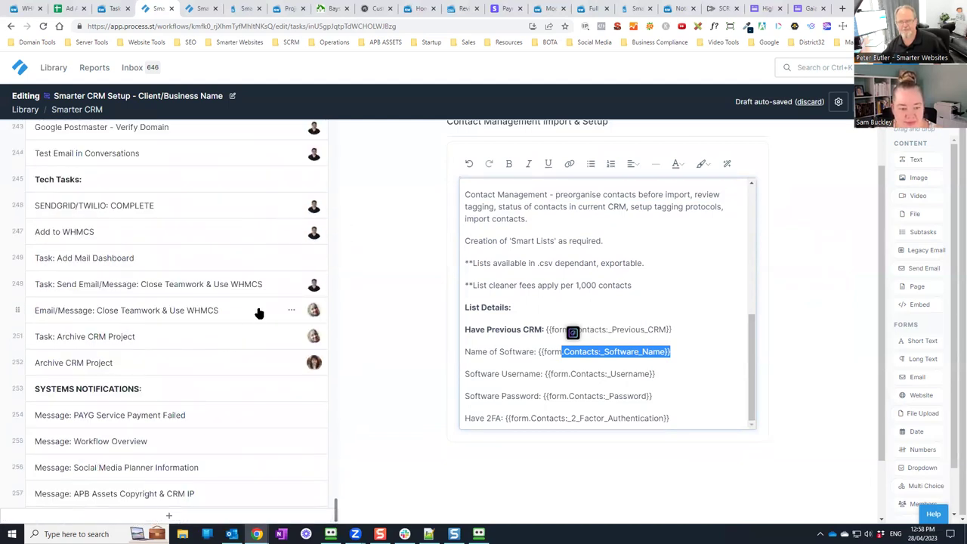
scroll(256, 311, up, 10)
scroll(258, 311, up, 15)
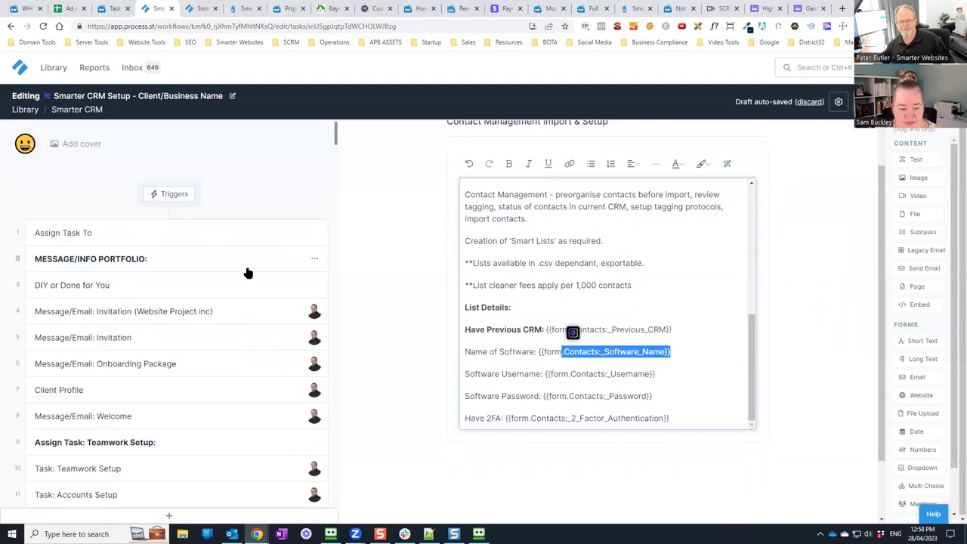
scroll(242, 302, down, 2)
scroll(237, 345, down, 4)
scroll(219, 303, down, 3)
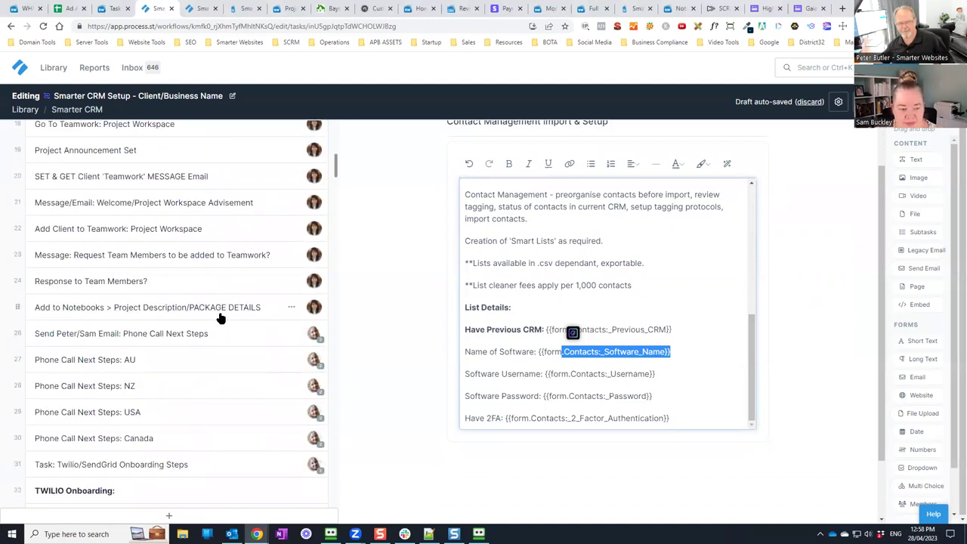
scroll(221, 318, down, 5)
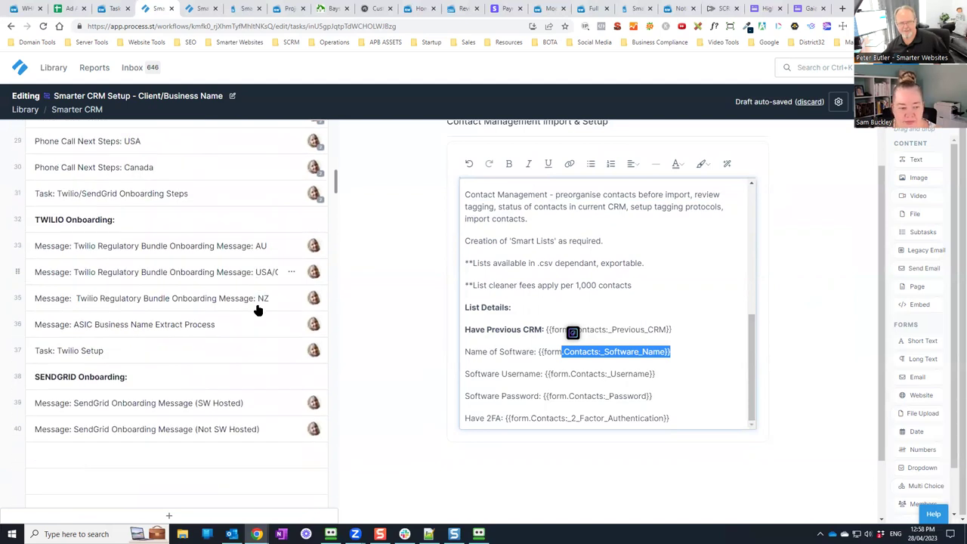
scroll(255, 310, down, 5)
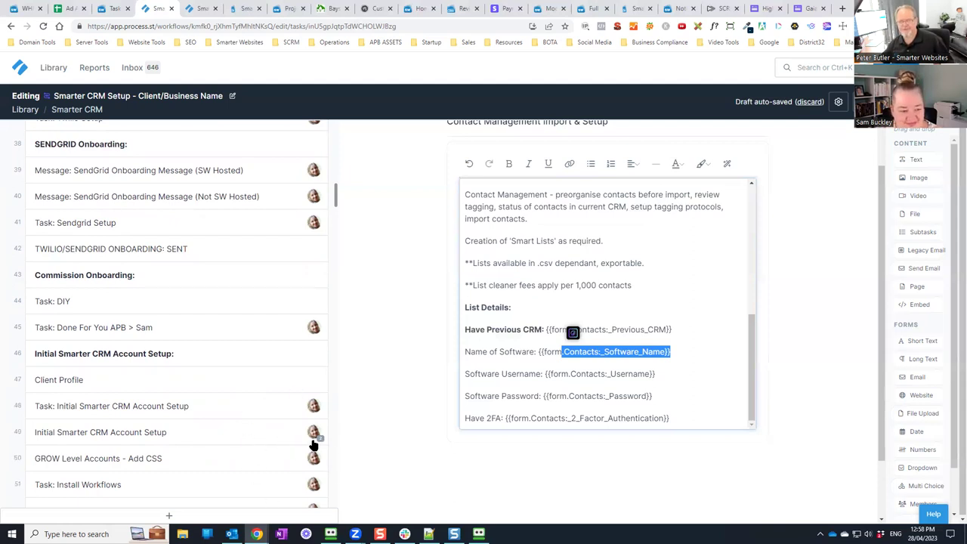
scroll(281, 456, down, 2)
scroll(282, 460, down, 2)
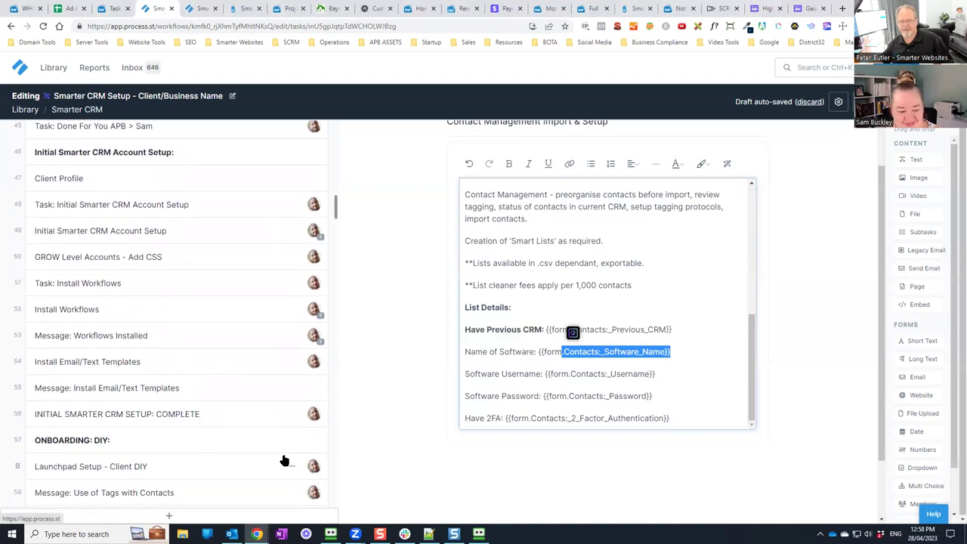
scroll(272, 451, down, 8)
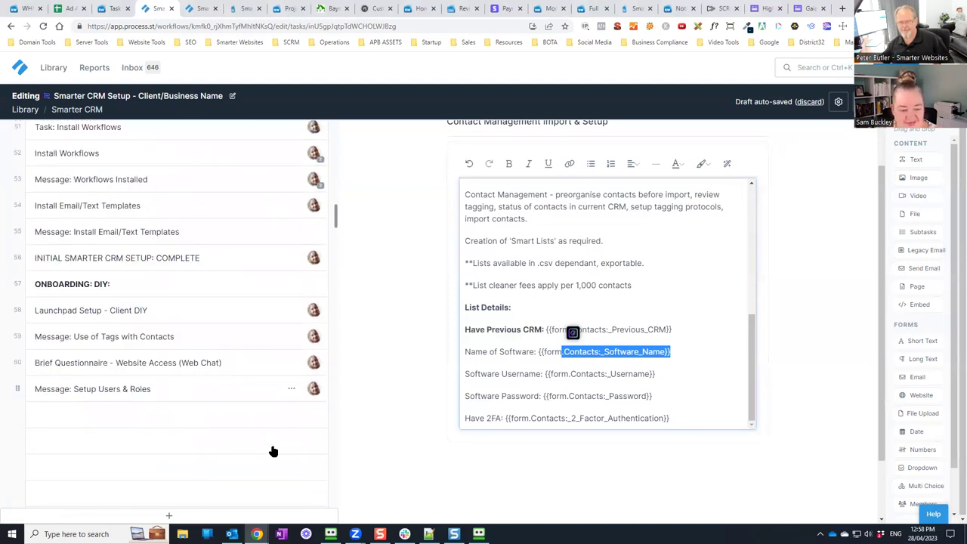
scroll(274, 451, down, 6)
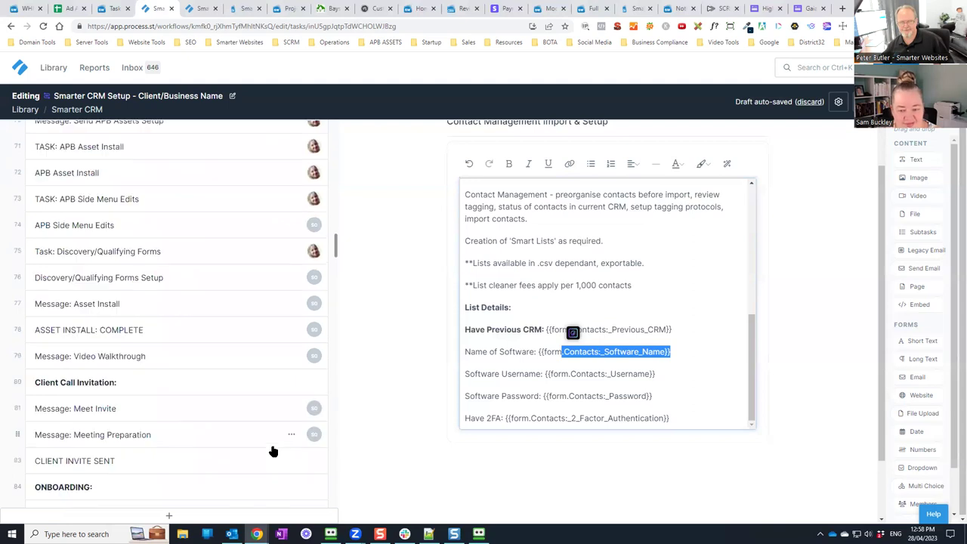